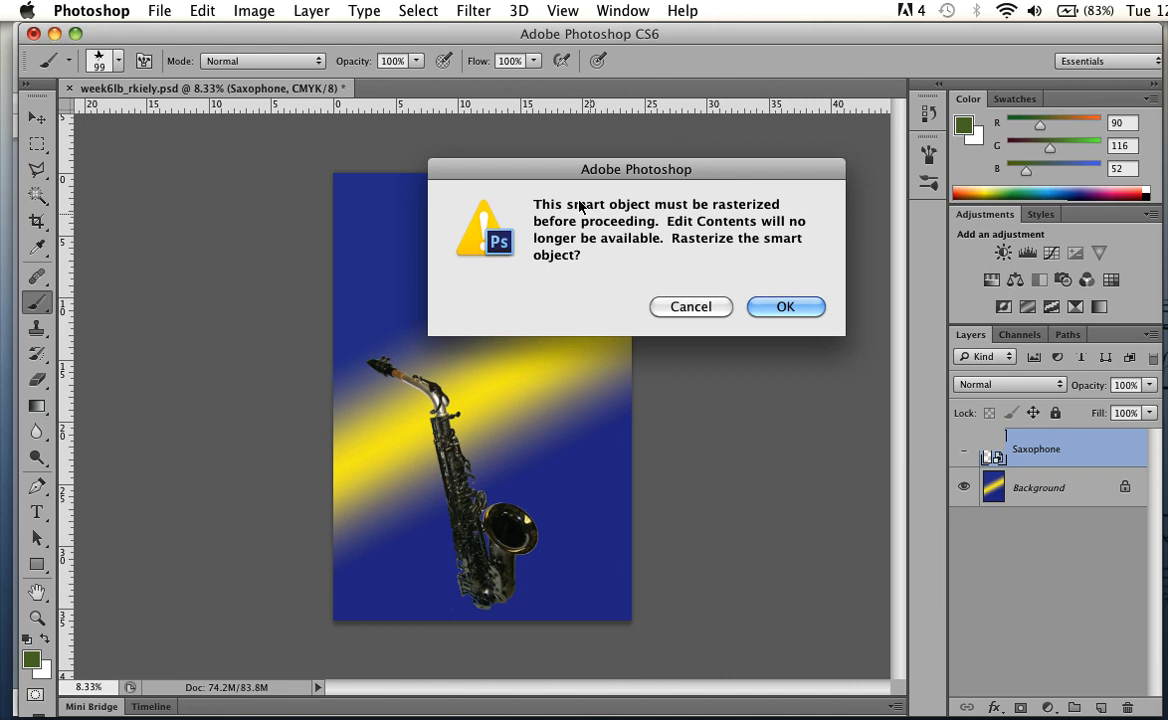
# Rasterize the smart object on the Saxophone layer.
pyautogui.moveTo(570, 204); pyautogui.dragTo(652, 208)
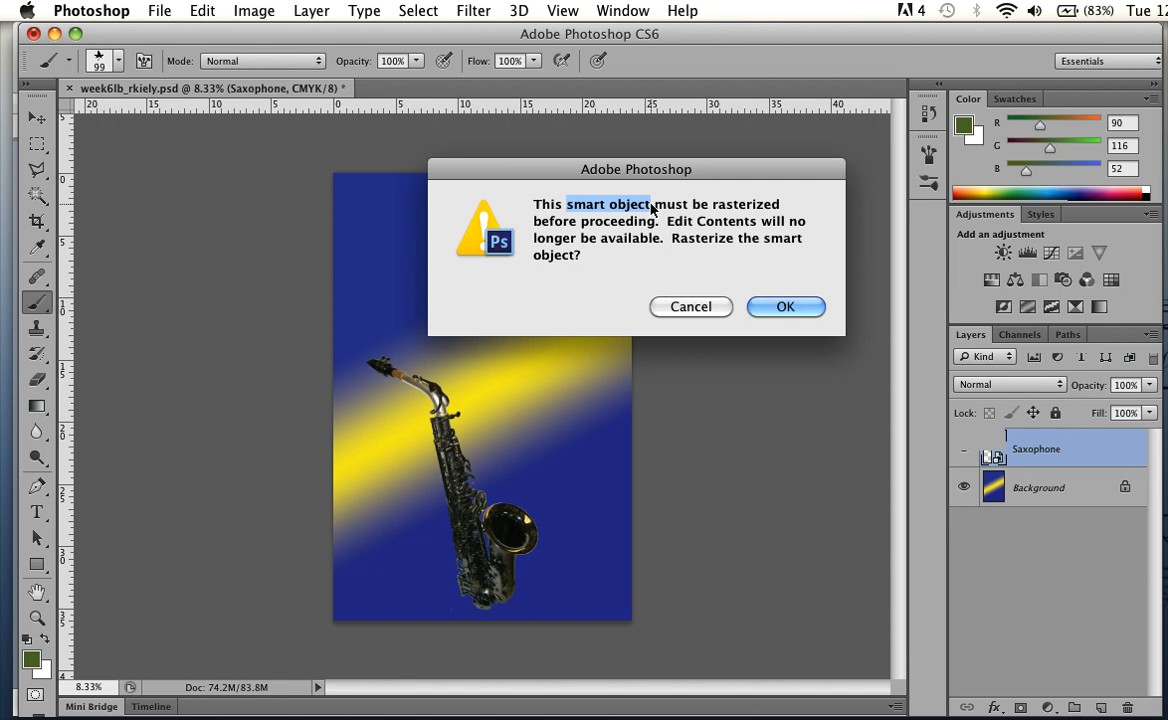
pyautogui.click(767, 312)
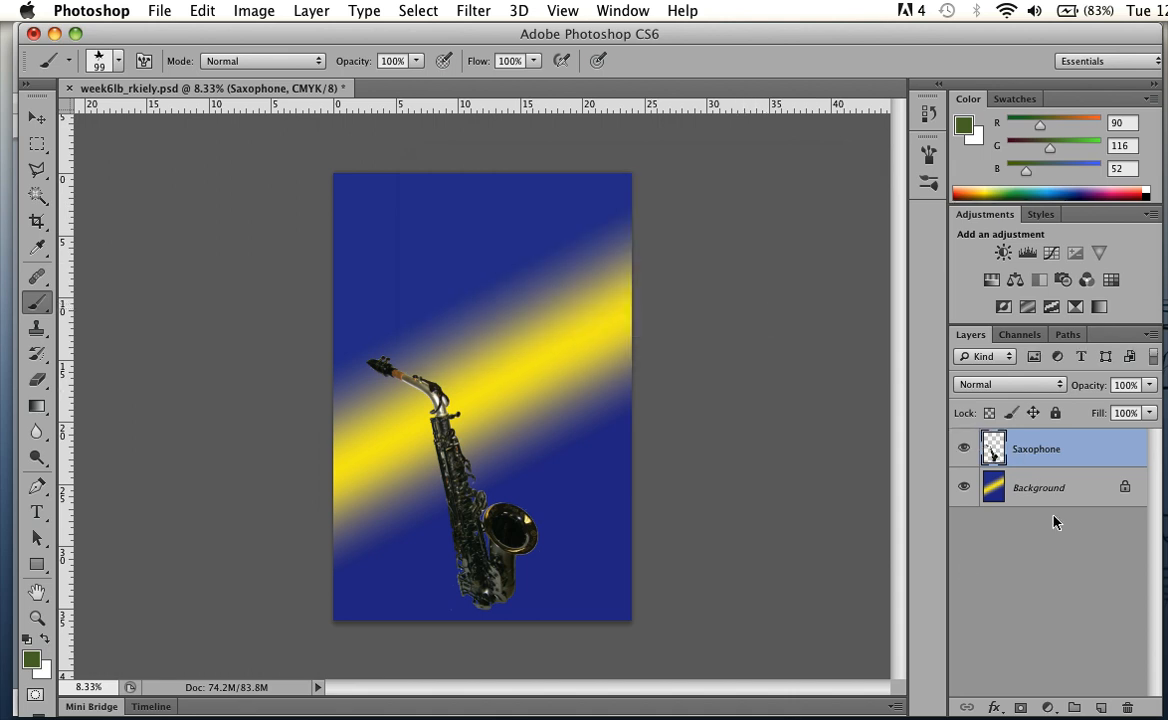
# Create a new layer named brush above the Saxophone layer, and hide the Saxophone layer.
pyautogui.click(1101, 707)
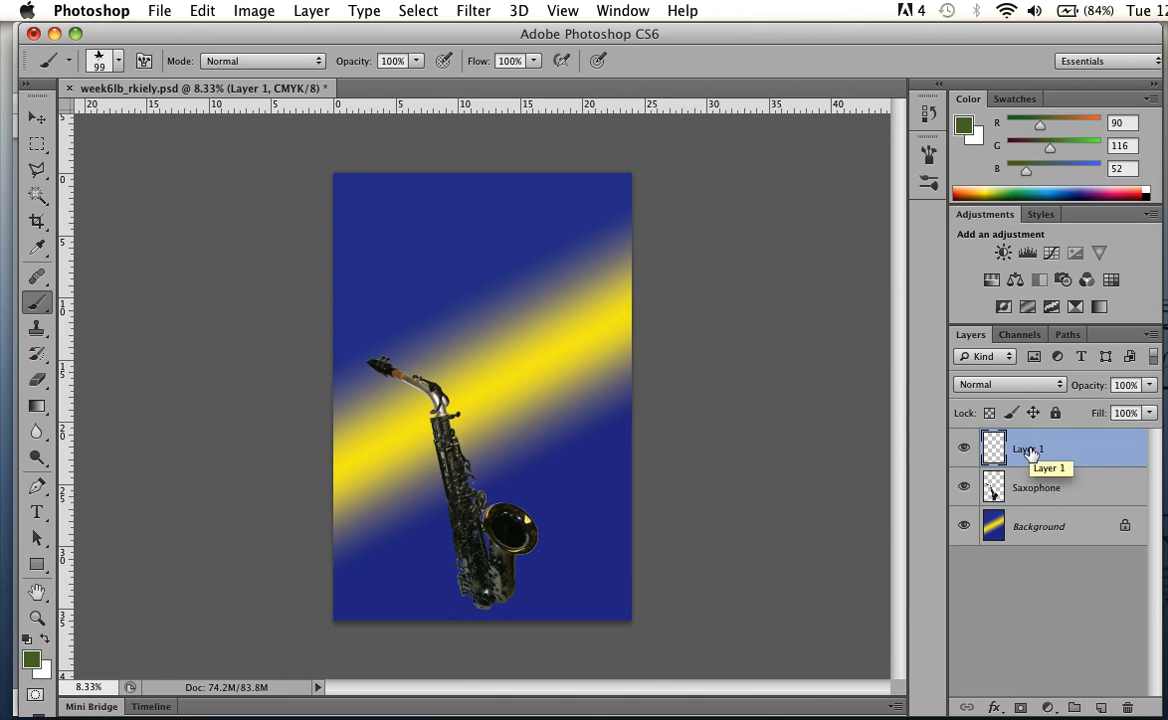
pyautogui.press('Delete')
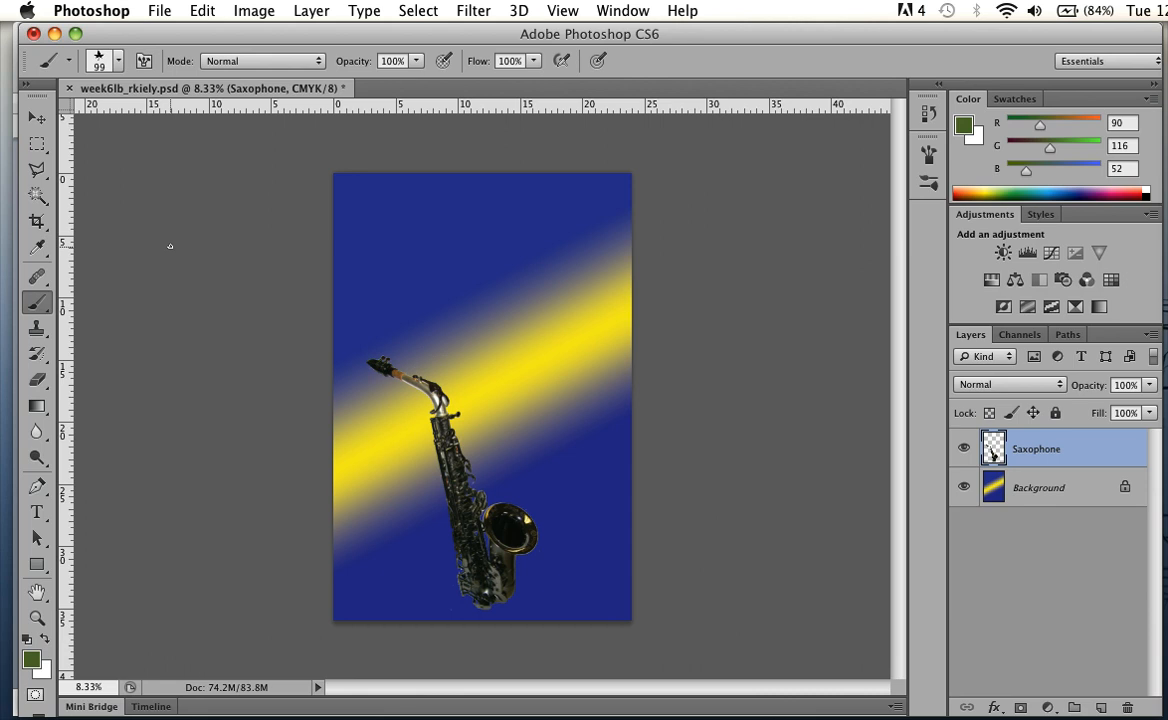
pyautogui.press('super+shift+n')
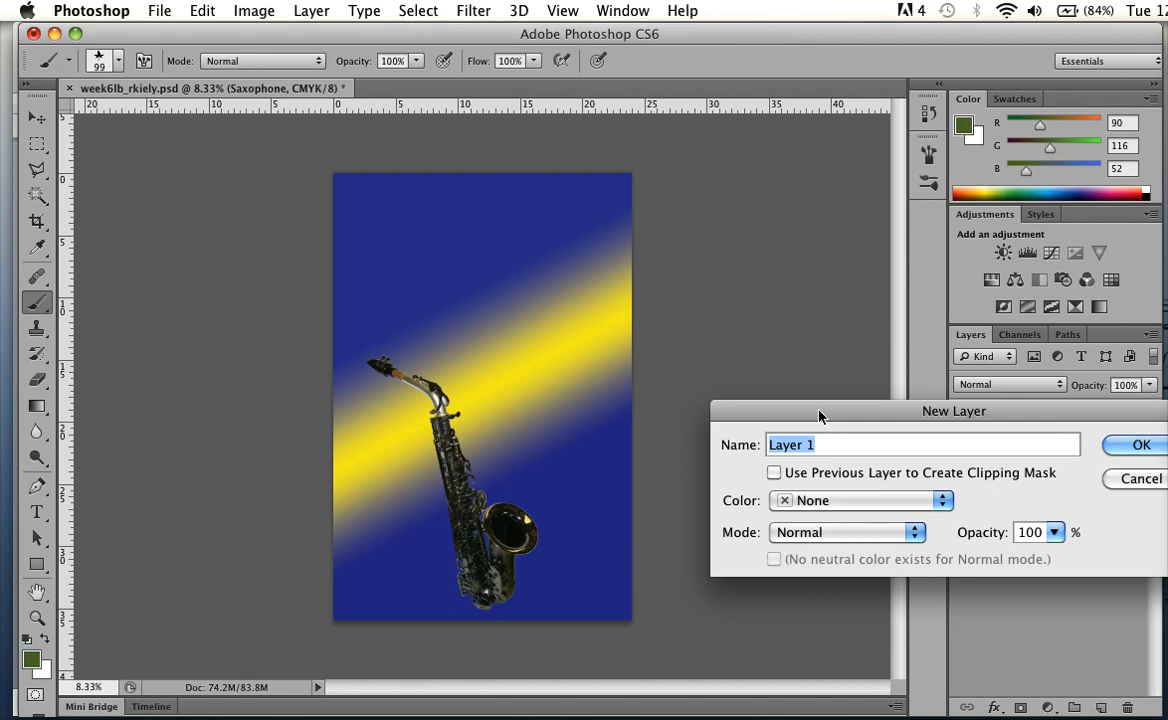
pyautogui.moveTo(816, 411); pyautogui.dragTo(631, 214)
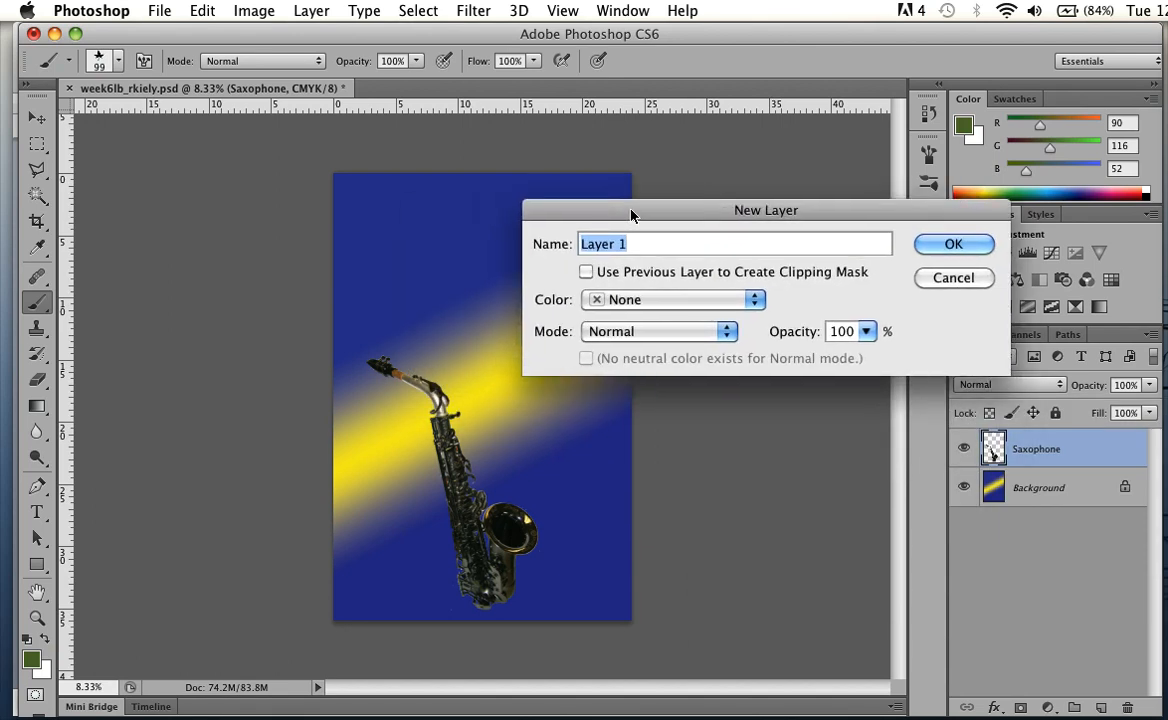
pyautogui.write('bu')
pyautogui.press('BackSpace')
pyautogui.write('rush')
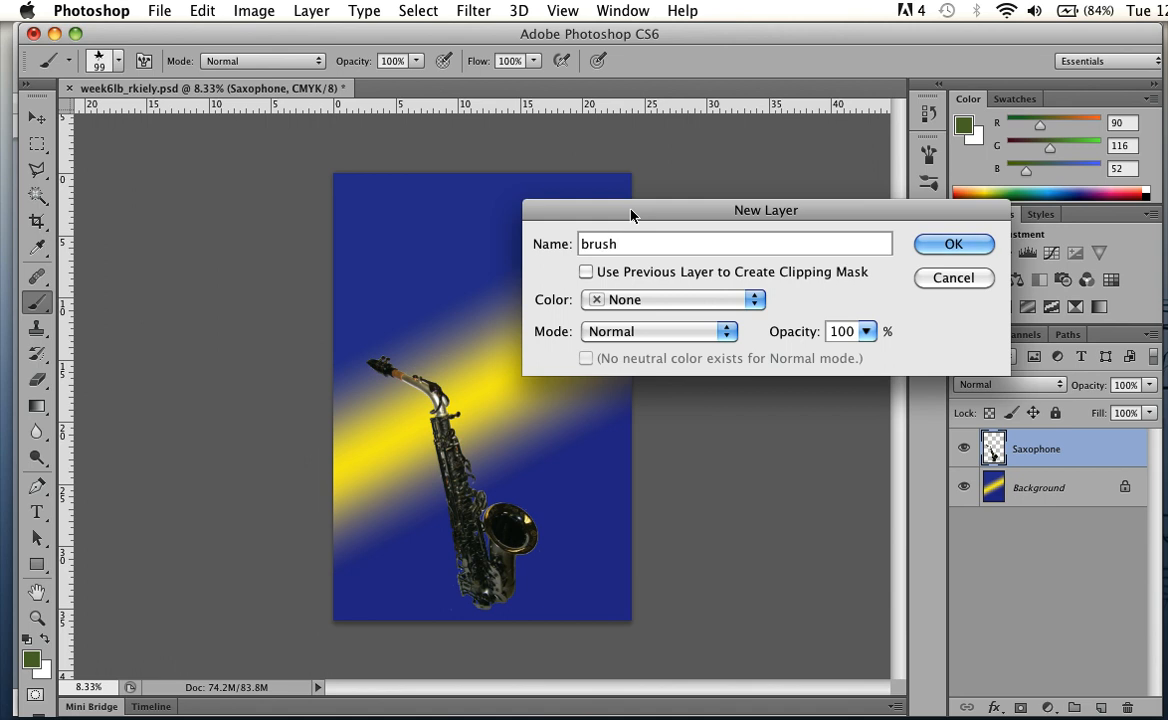
pyautogui.press('Return')
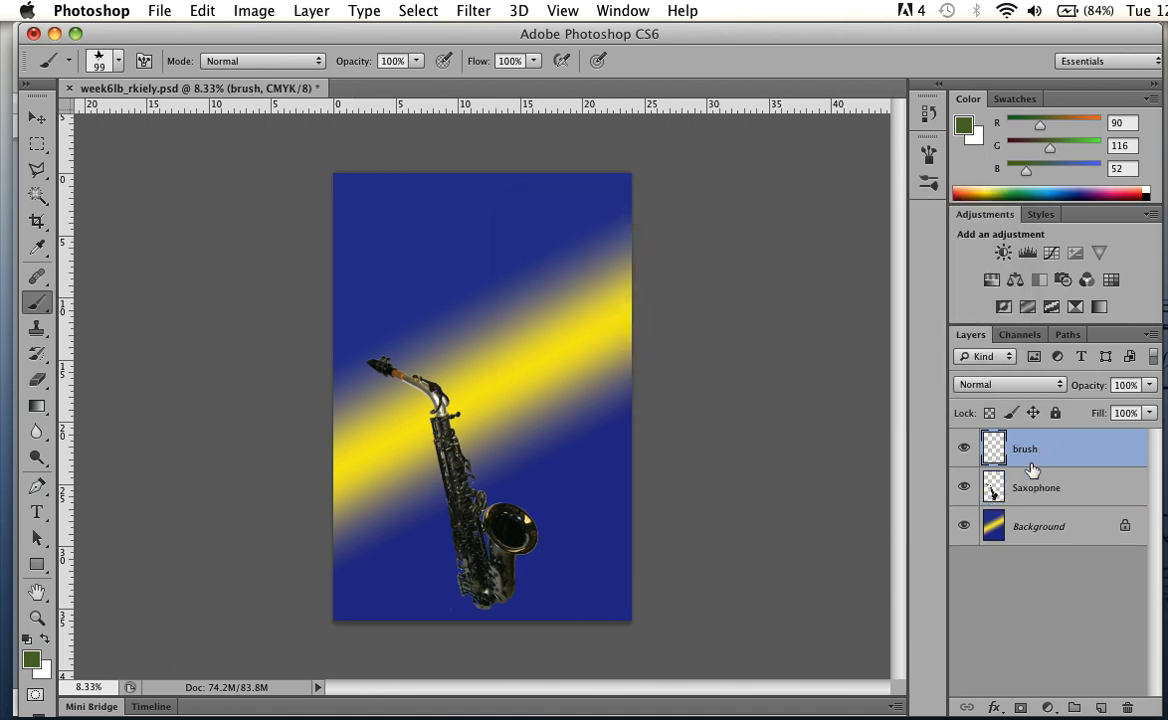
pyautogui.click(963, 490)
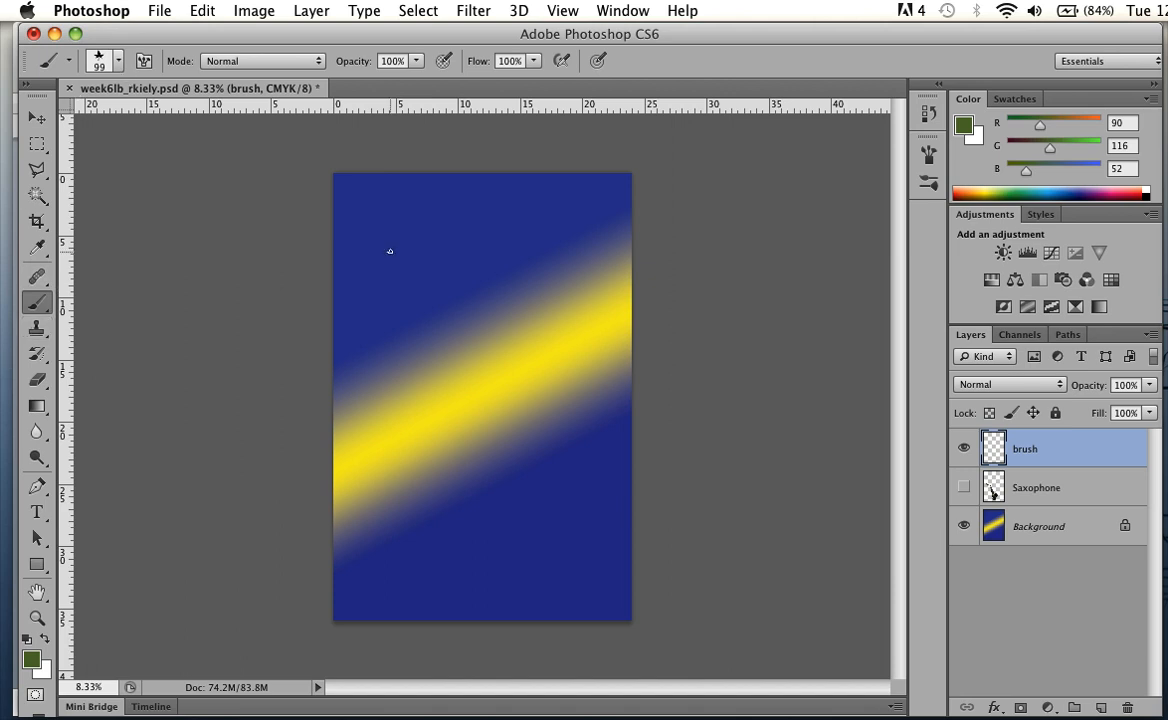
pyautogui.click(927, 157)
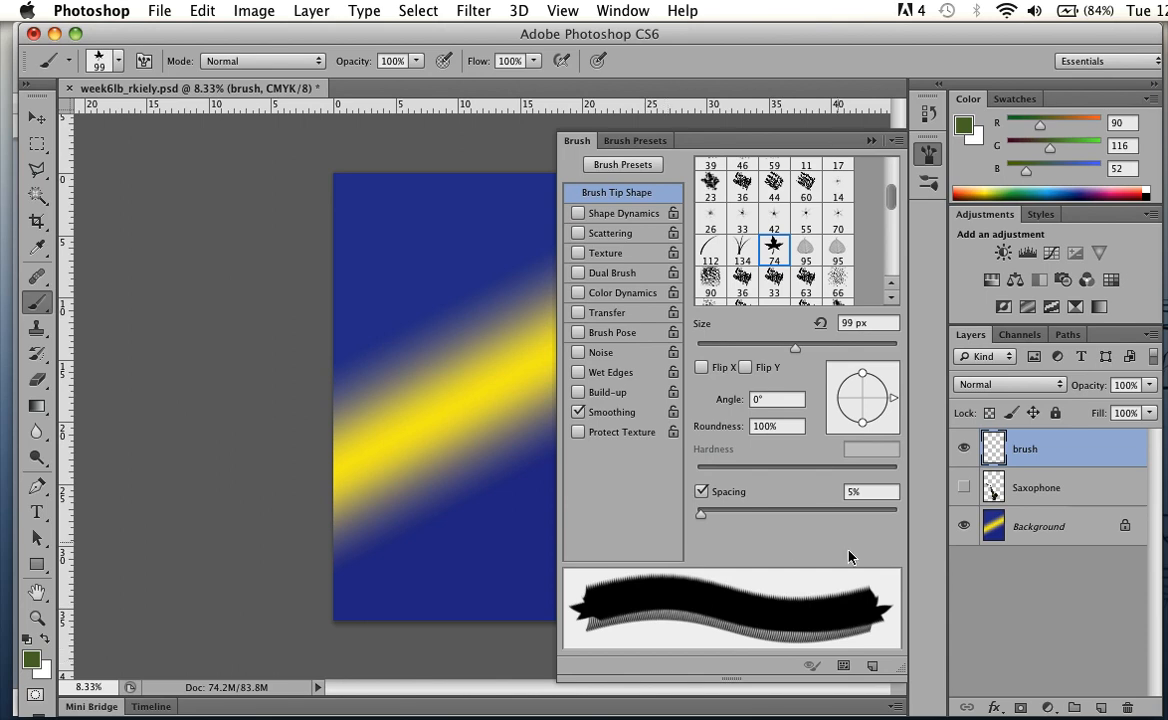
pyautogui.click(872, 141)
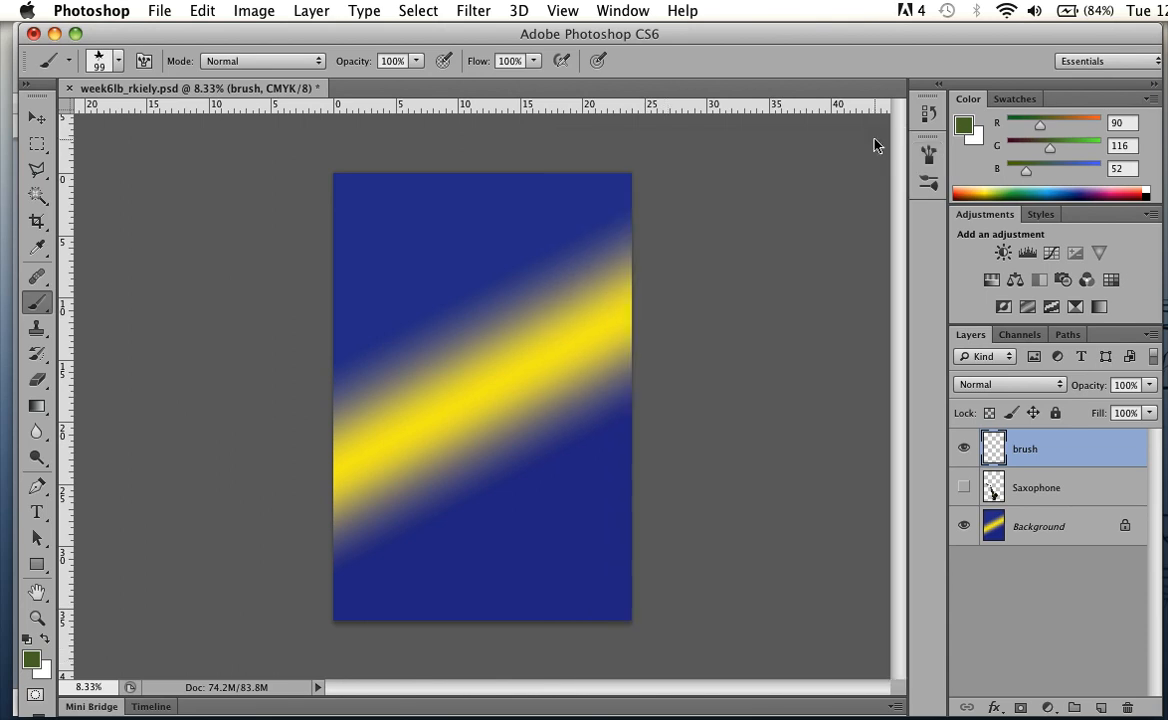
# Set the foreground colour to a dark green, hex 34451d, and show the colour swatches.
pyautogui.click(1016, 99)
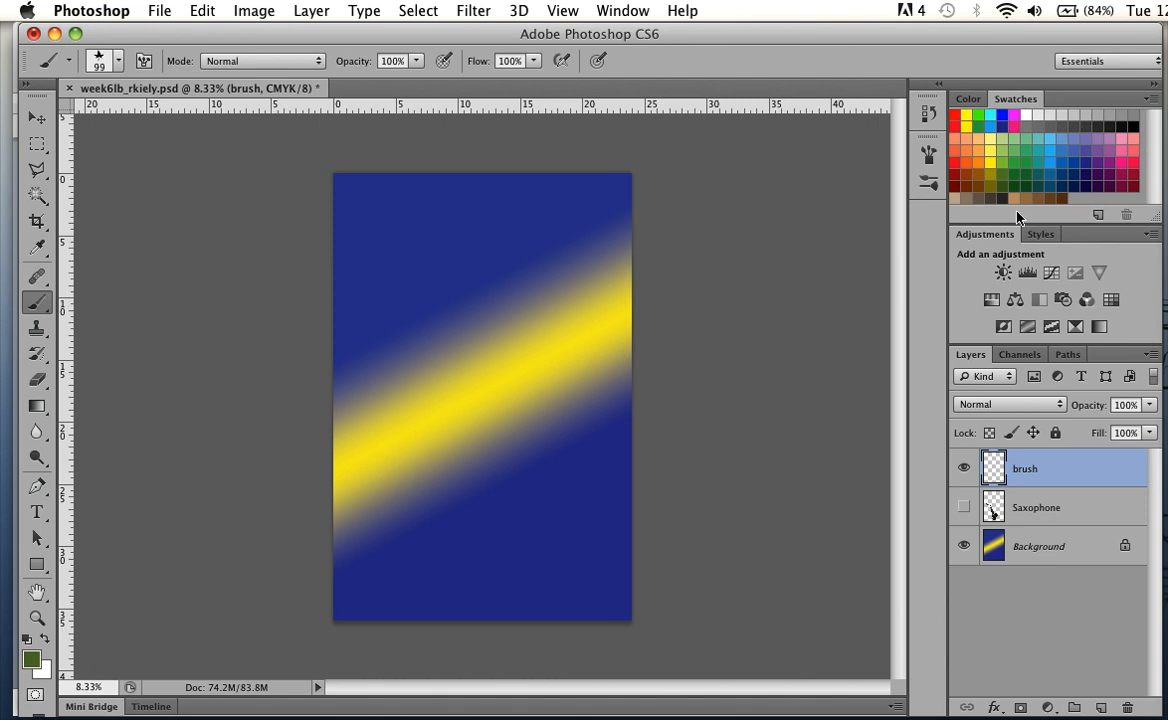
pyautogui.click(33, 666)
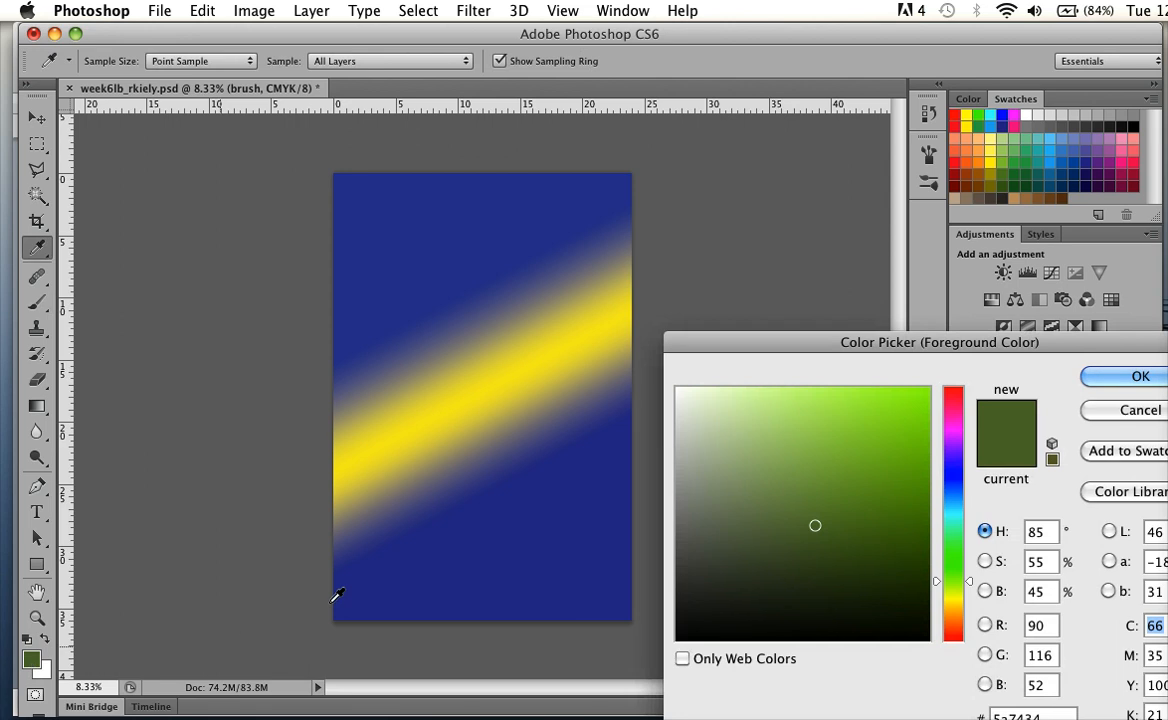
pyautogui.click(876, 581)
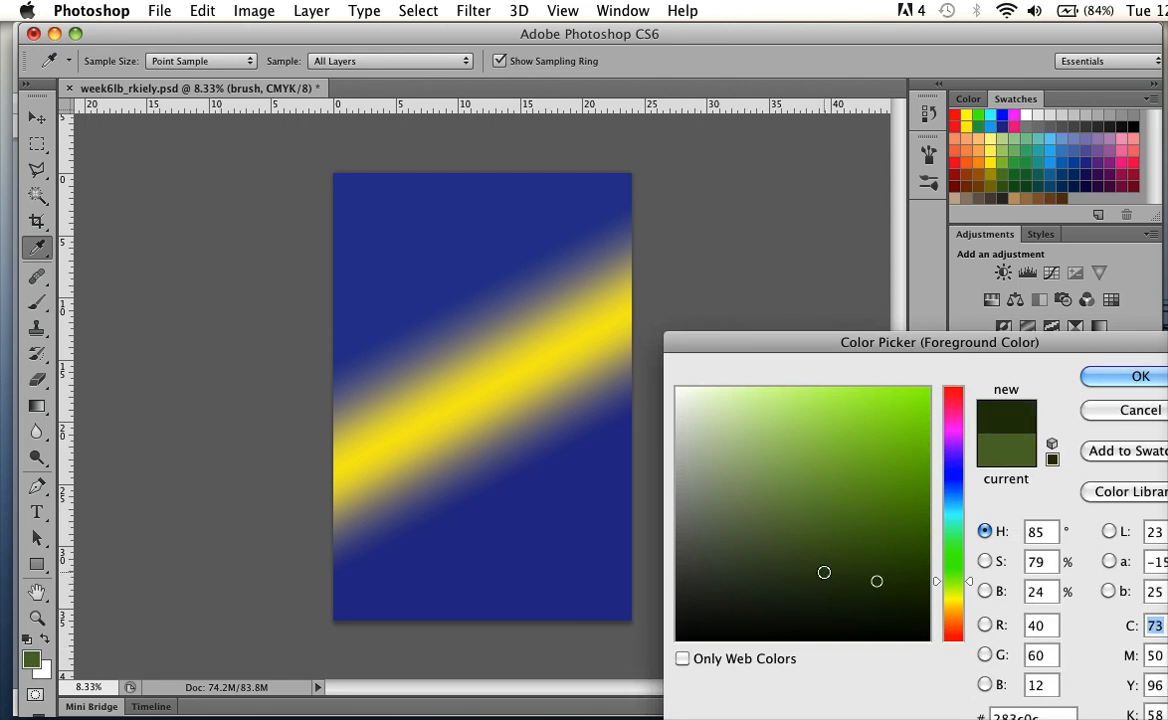
pyautogui.click(824, 572)
pyautogui.click(1133, 379)
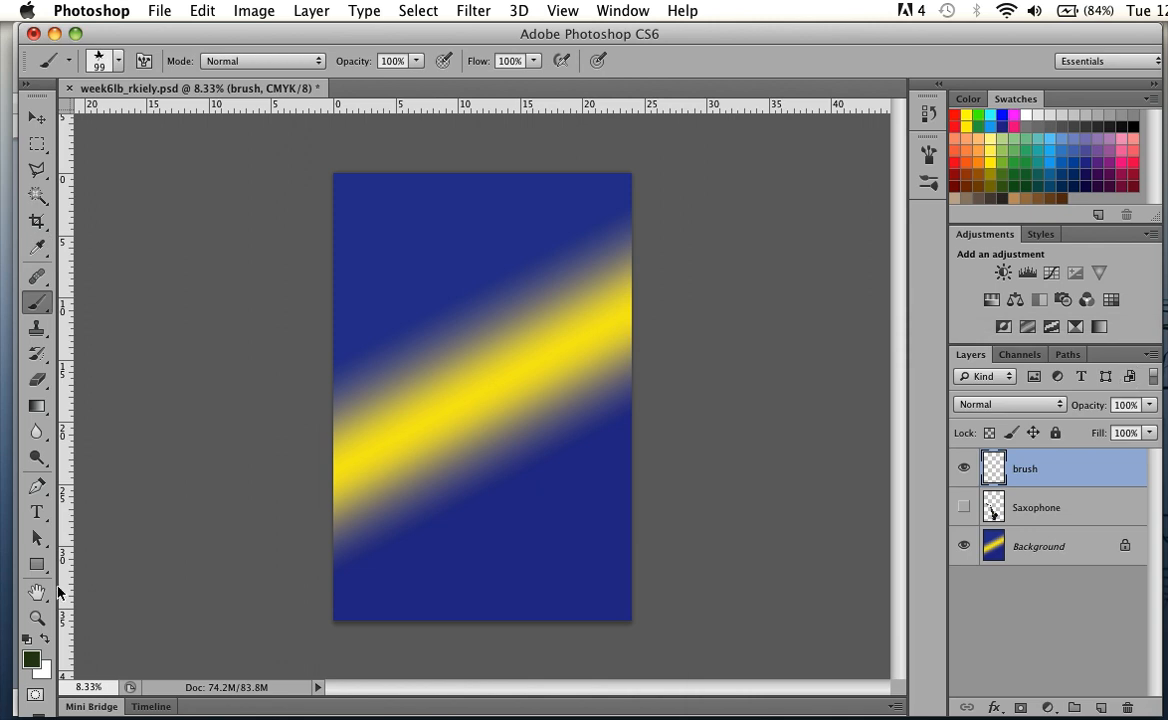
# Add the foreground colour as a swatch named evergreen and save the document.
pyautogui.click(1097, 215)
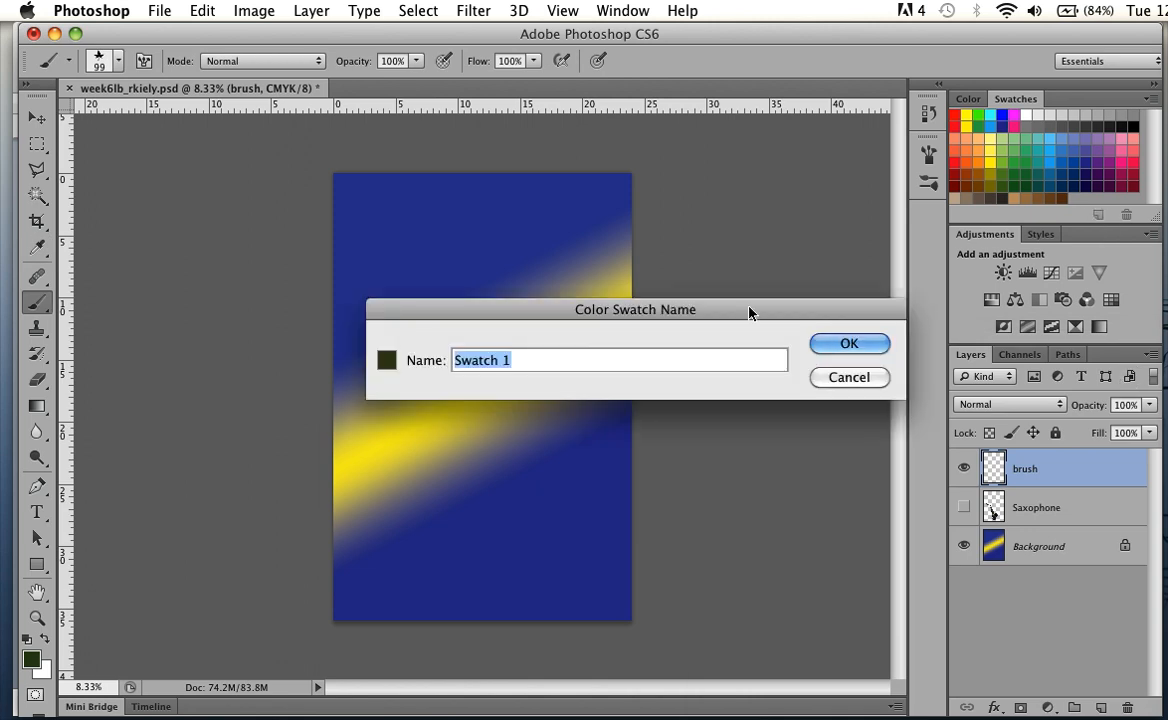
pyautogui.write('ever')
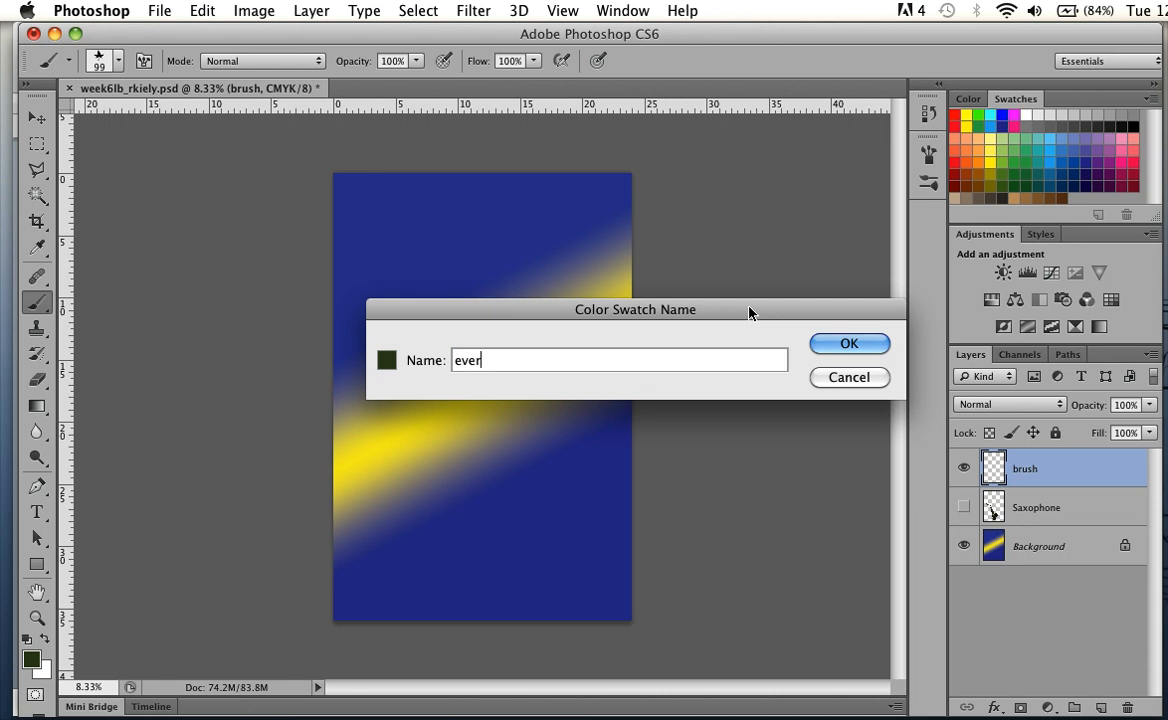
pyautogui.write('green')
pyautogui.press('Return')
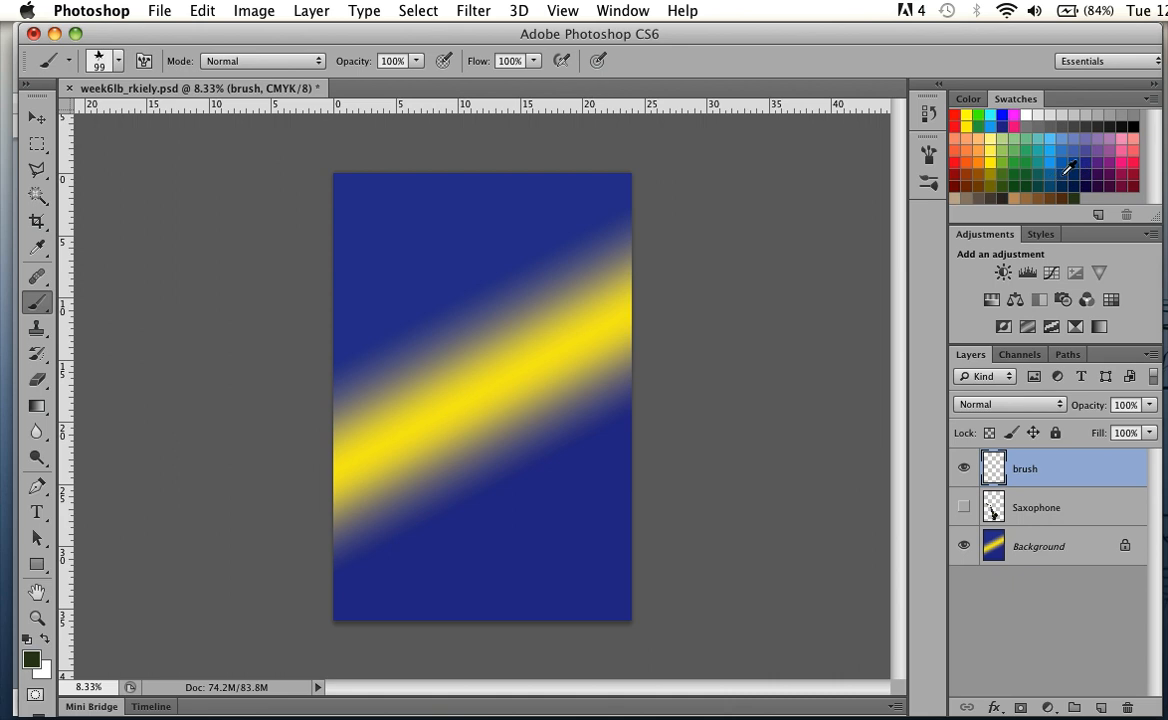
pyautogui.click(159, 11)
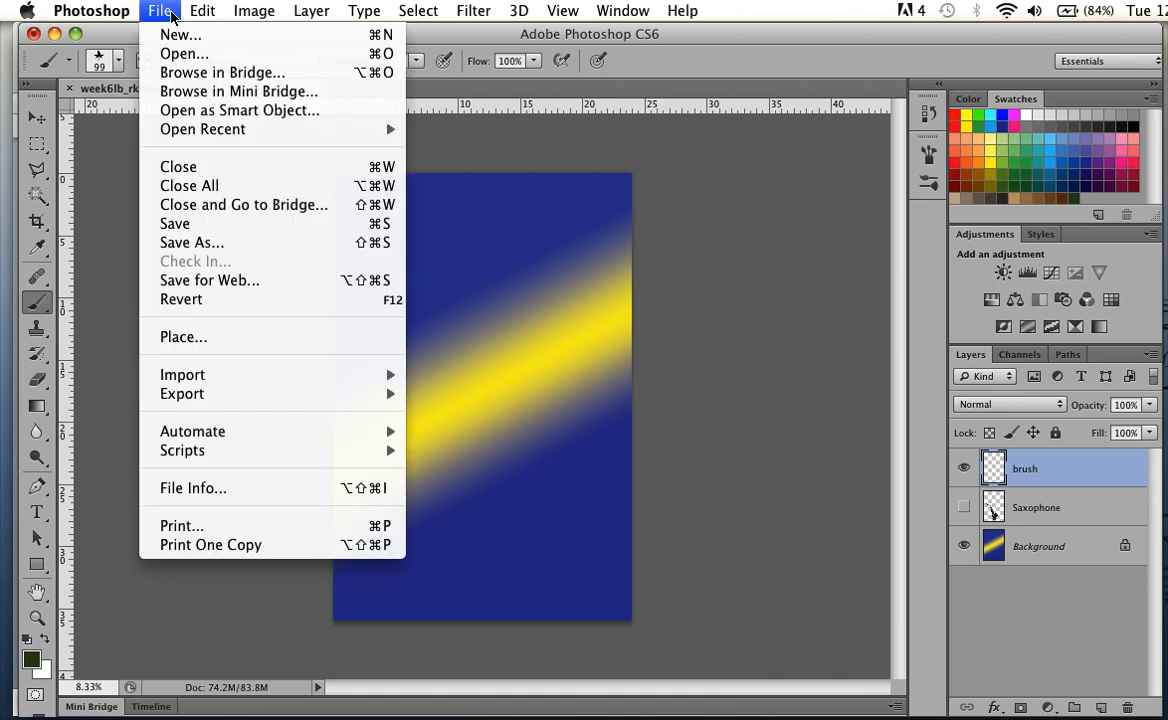
pyautogui.click(190, 224)
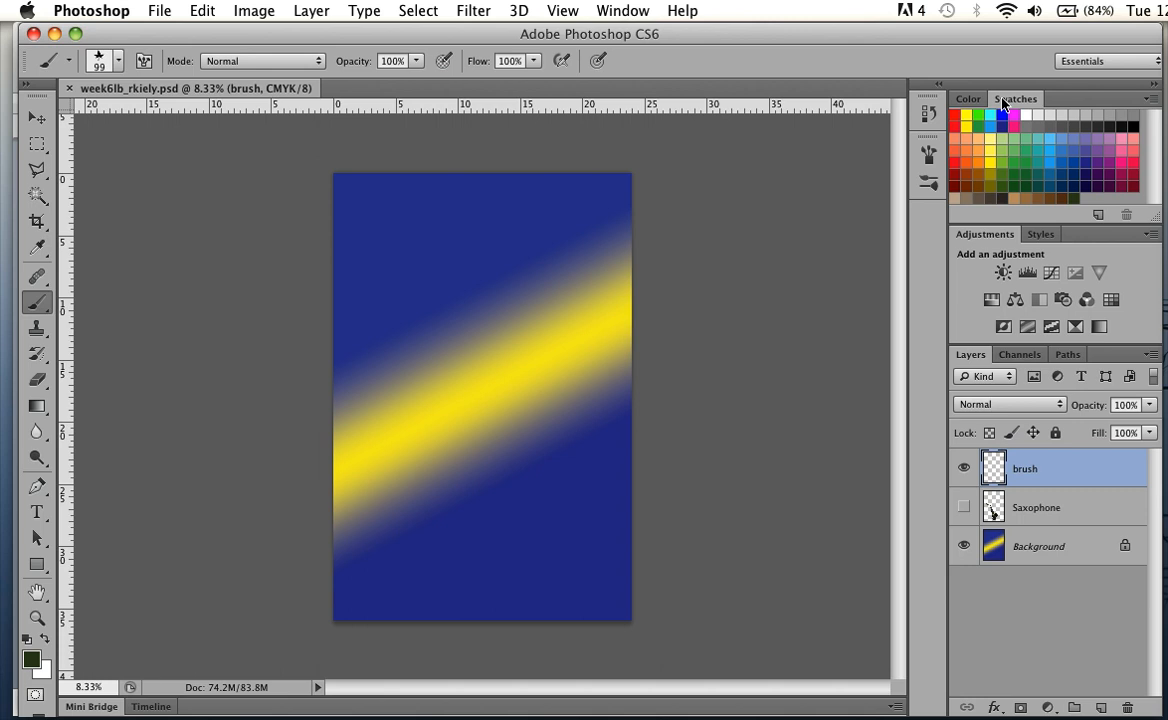
# Check the evergreen swatch's name and the foreground colour's hex code without changing either.
pyautogui.doubleClick(1074, 198)
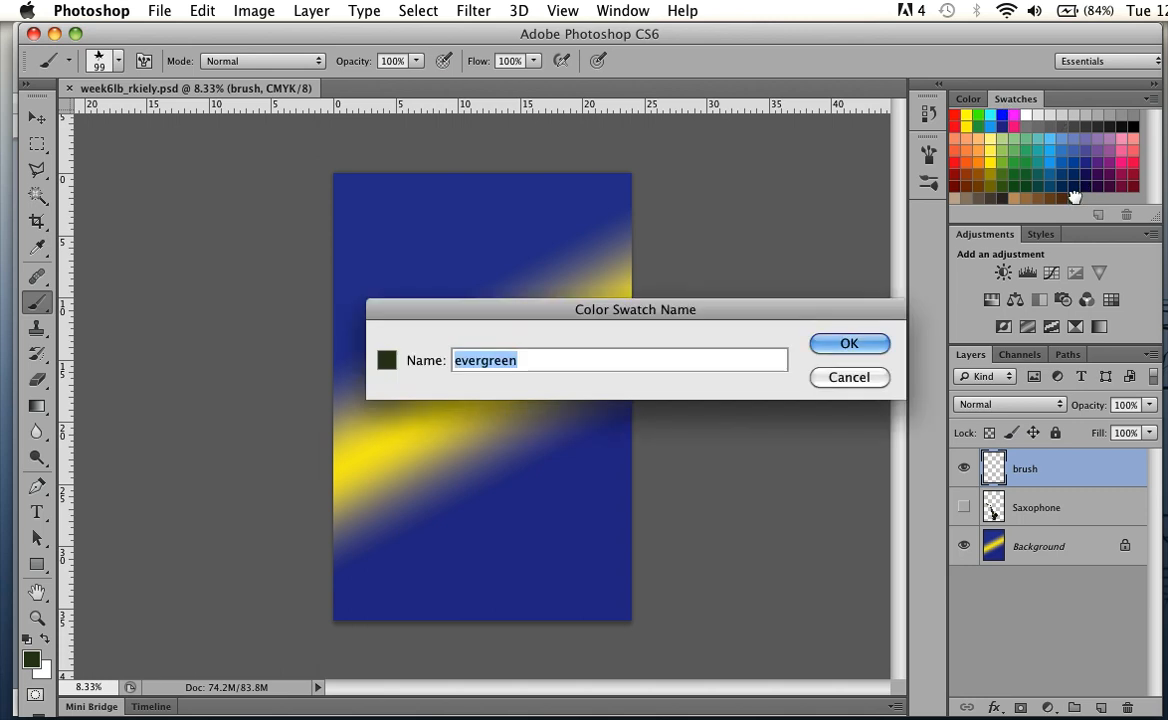
pyautogui.click(872, 378)
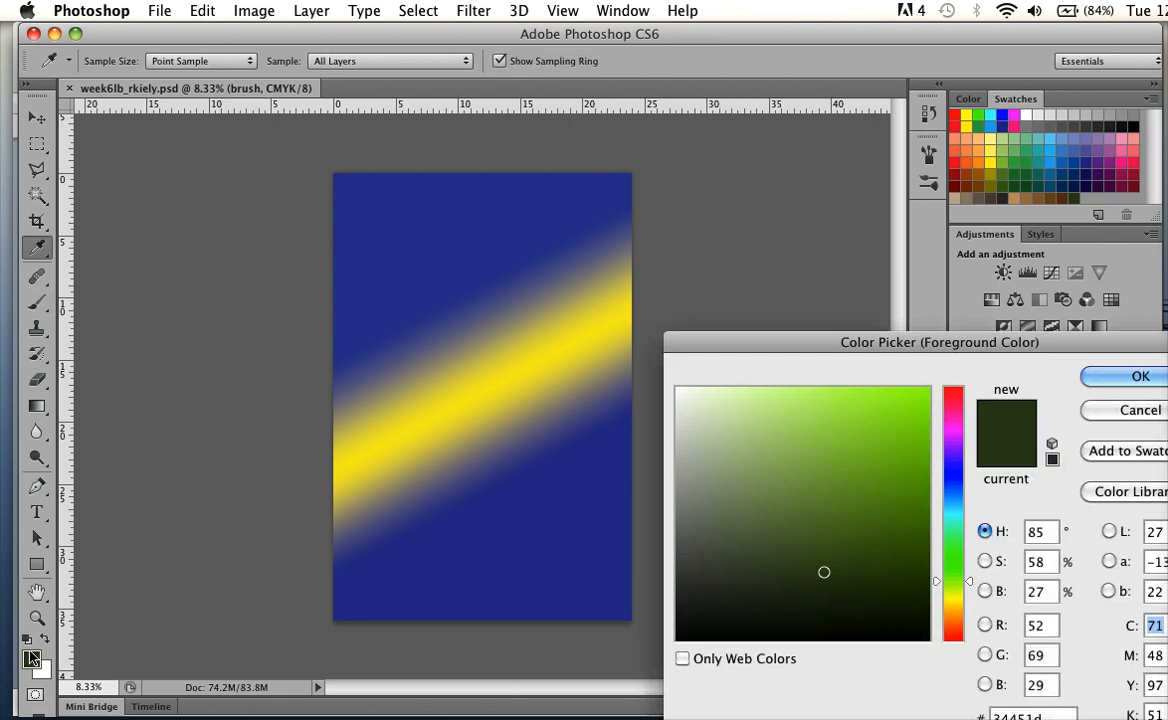
pyautogui.click(31, 657)
pyautogui.moveTo(1003, 335); pyautogui.dragTo(817, 123)
pyautogui.moveTo(862, 501); pyautogui.dragTo(791, 502)
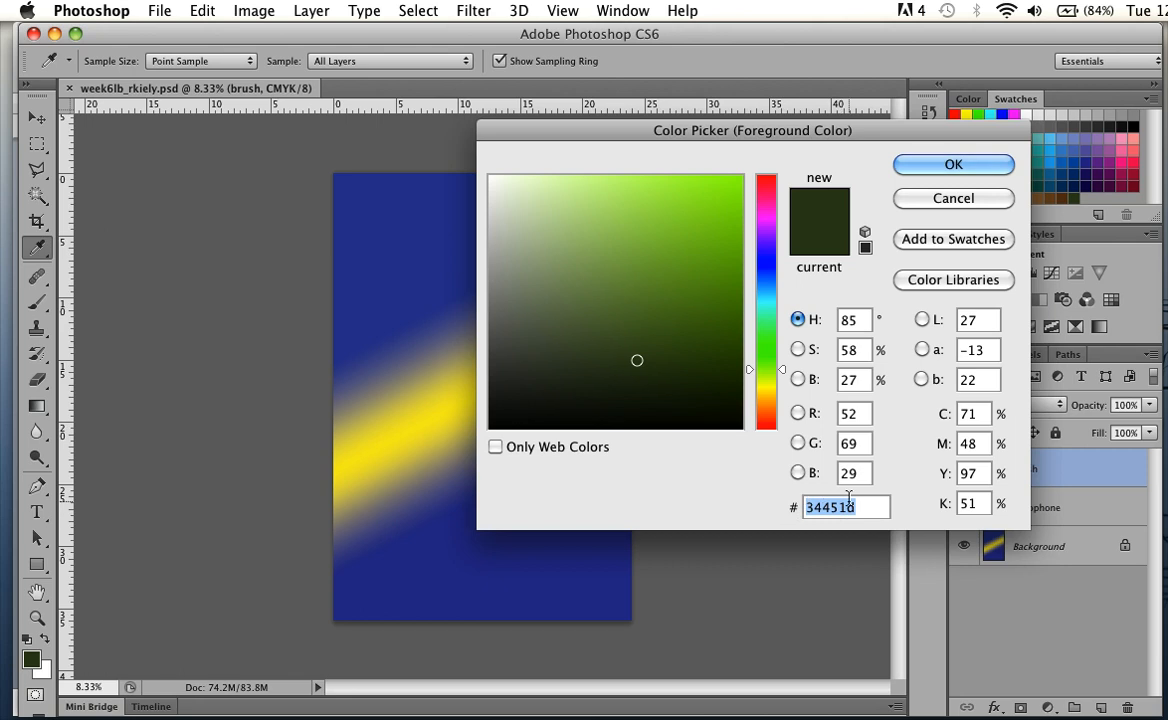
pyautogui.click(959, 205)
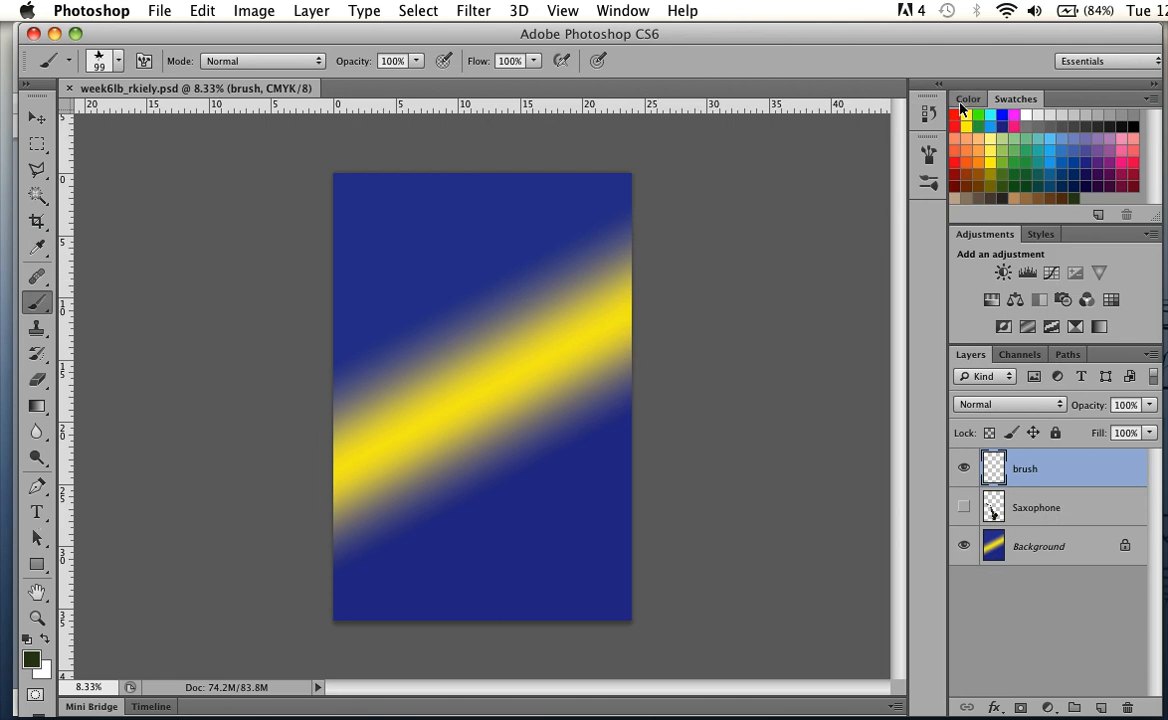
# Open the foreground Color Picker, choose the brighter green 4f7b0f, and shift its hue to blue at 202°.
pyautogui.click(33, 664)
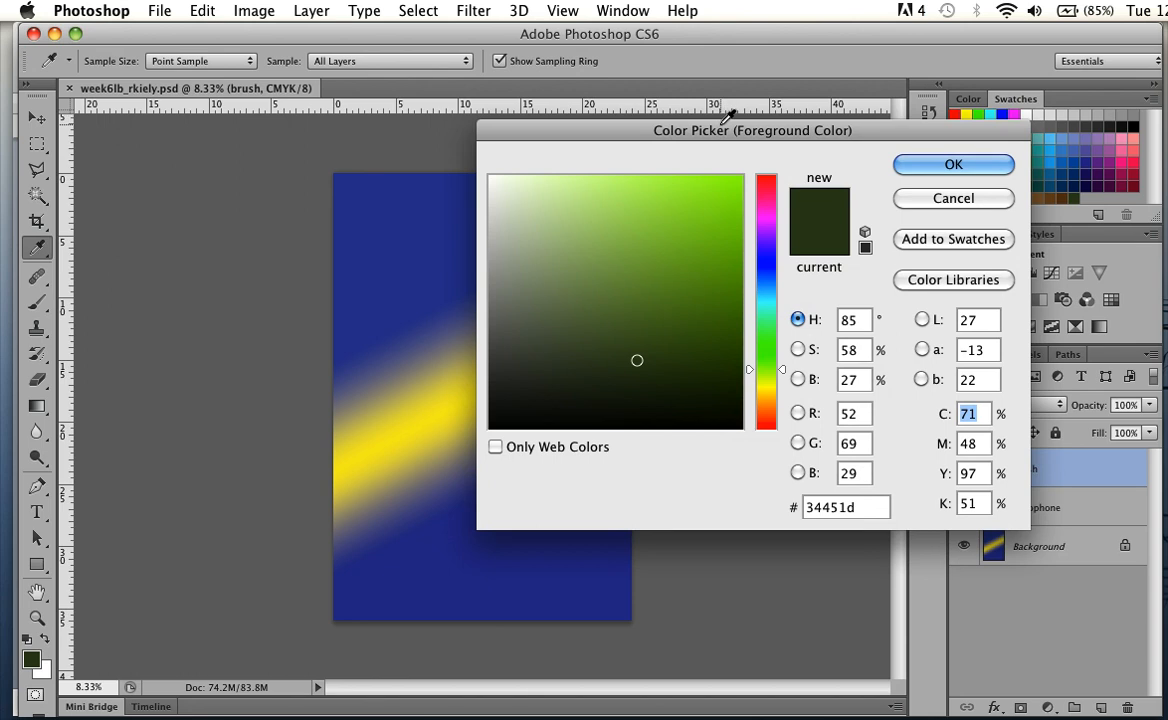
pyautogui.moveTo(722, 124); pyautogui.dragTo(515, 114)
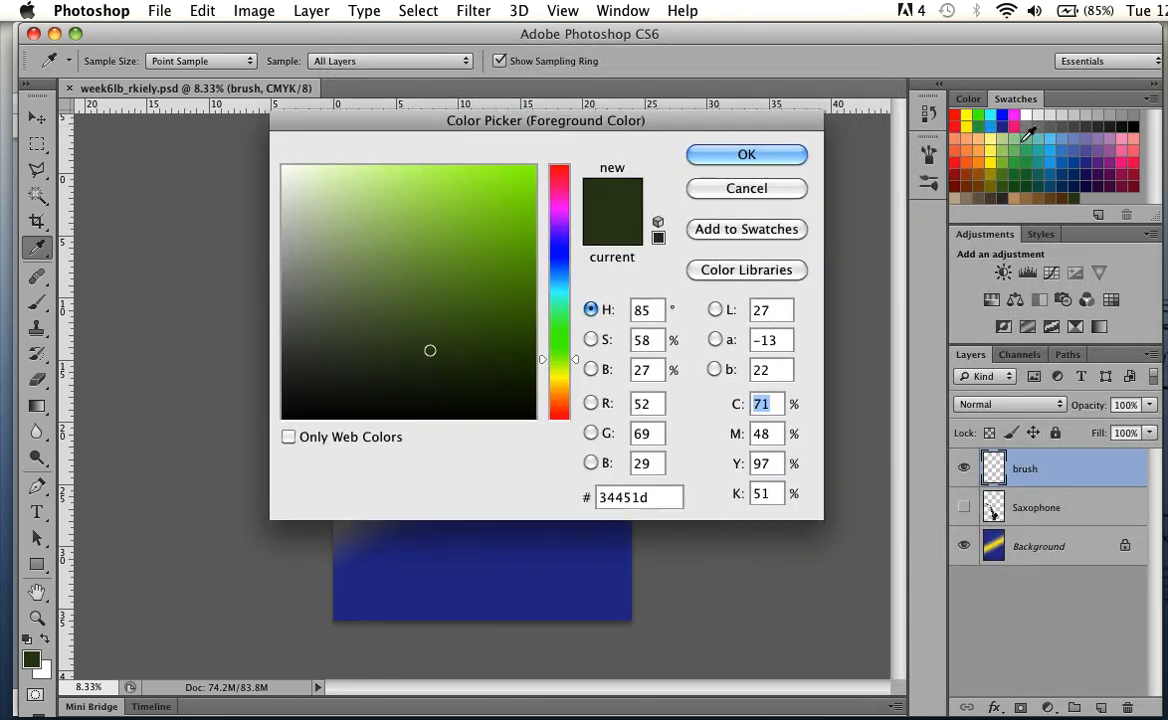
pyautogui.click(503, 296)
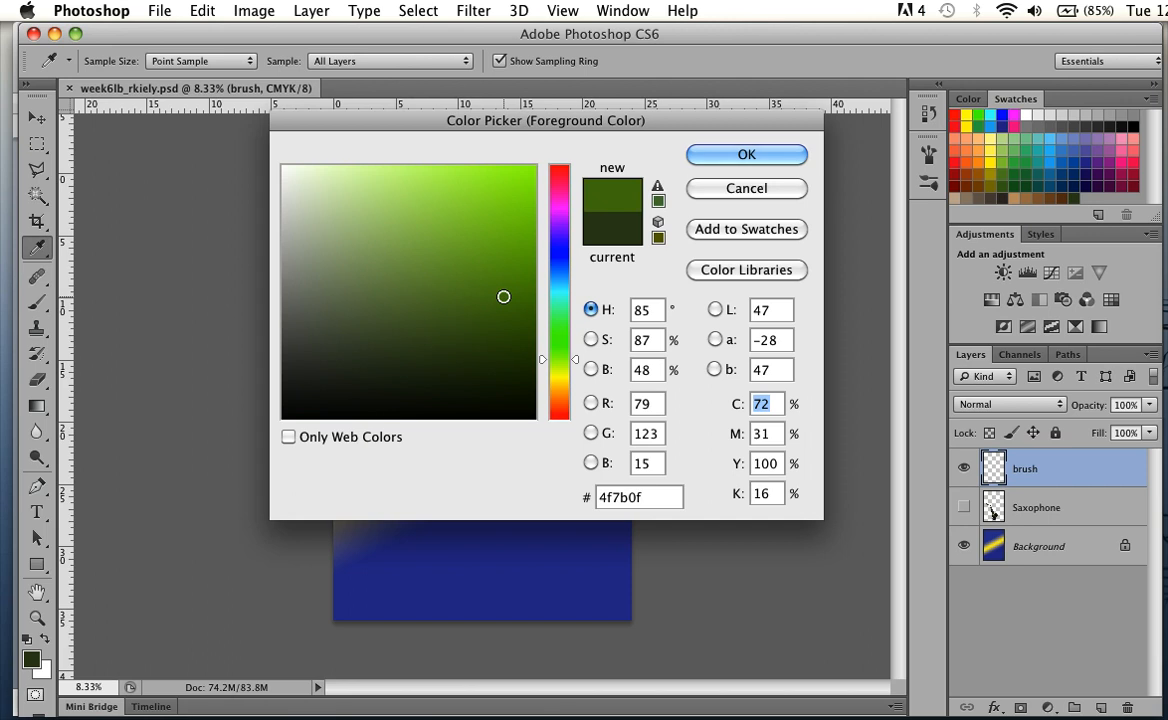
pyautogui.click(559, 276)
pyautogui.moveTo(546, 127); pyautogui.dragTo(901, 195)
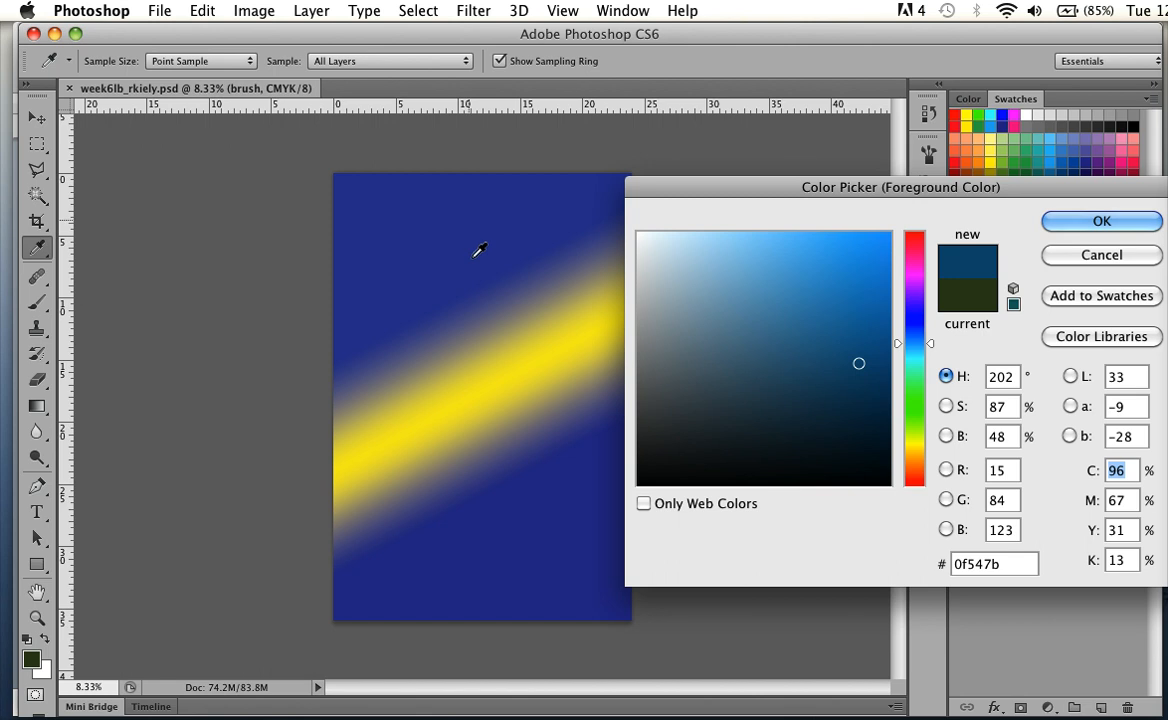
# Try sampling various blue and yellow tones from the poster's background gradient as the new foreground colour.
pyautogui.click(414, 213)
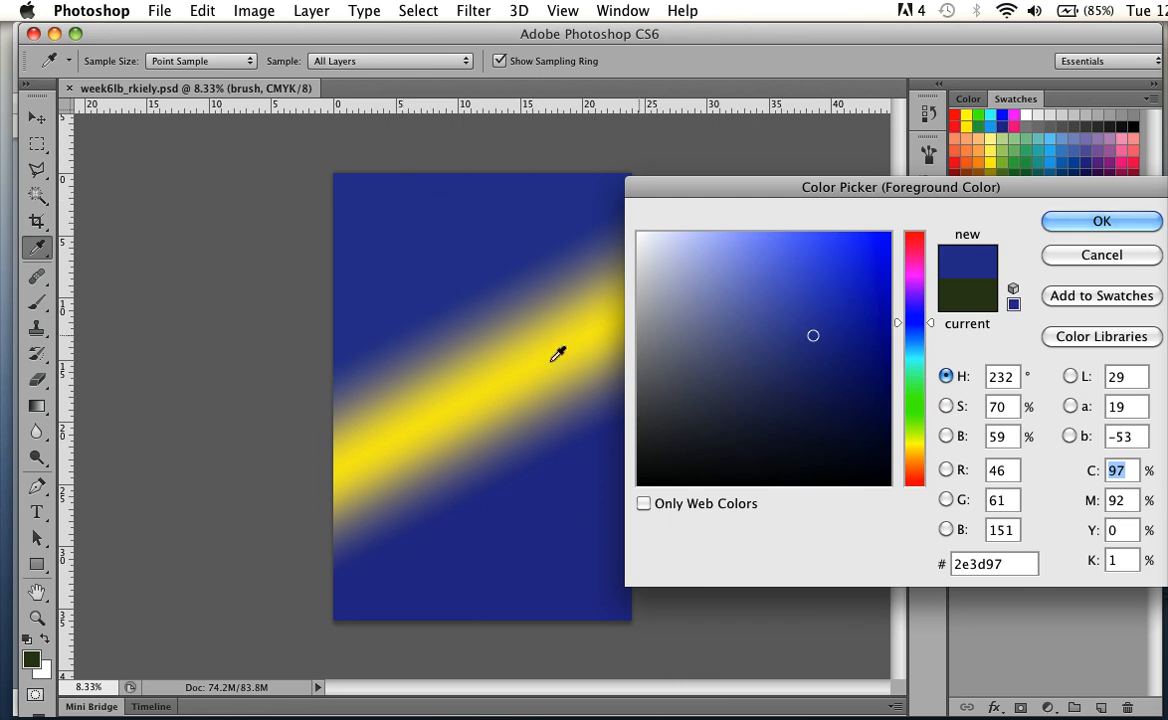
pyautogui.click(483, 247)
pyautogui.moveTo(483, 247); pyautogui.dragTo(568, 378)
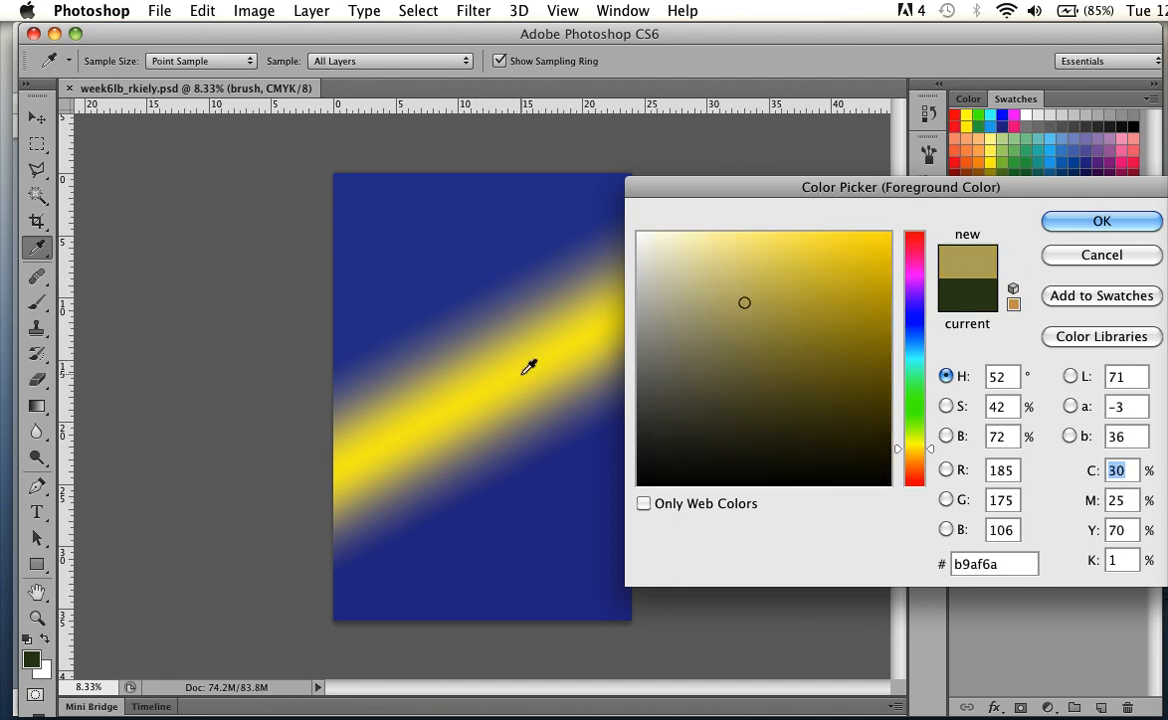
pyautogui.moveTo(529, 368); pyautogui.dragTo(578, 479)
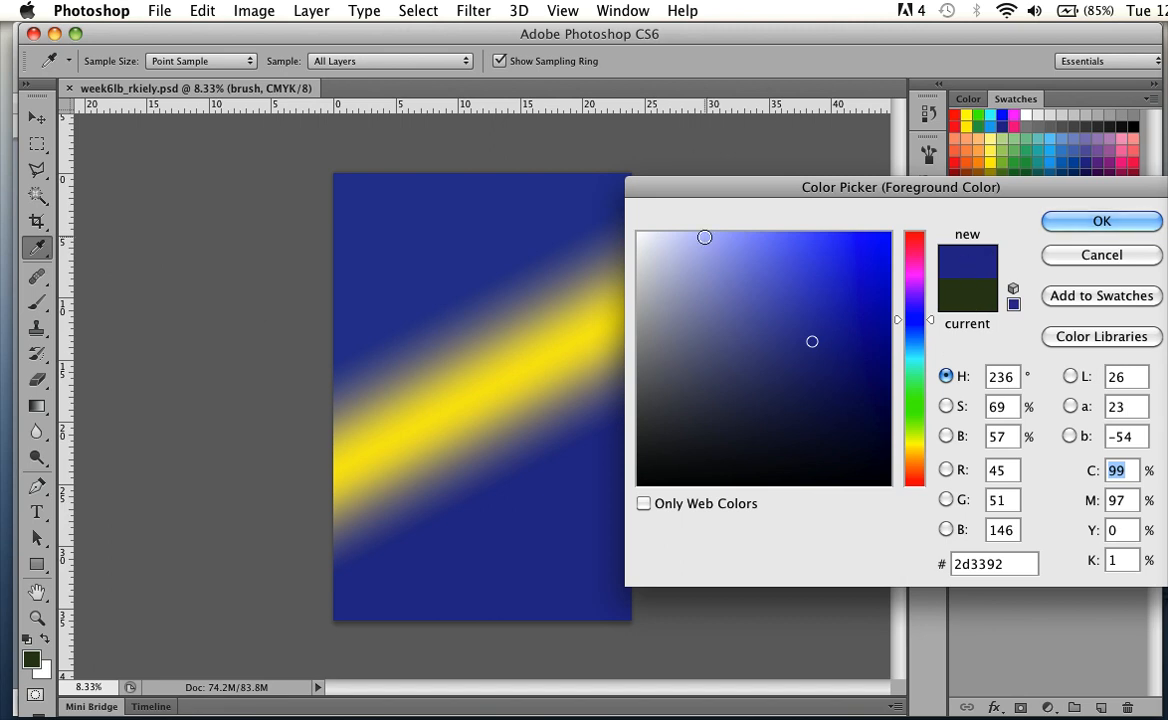
pyautogui.click(496, 388)
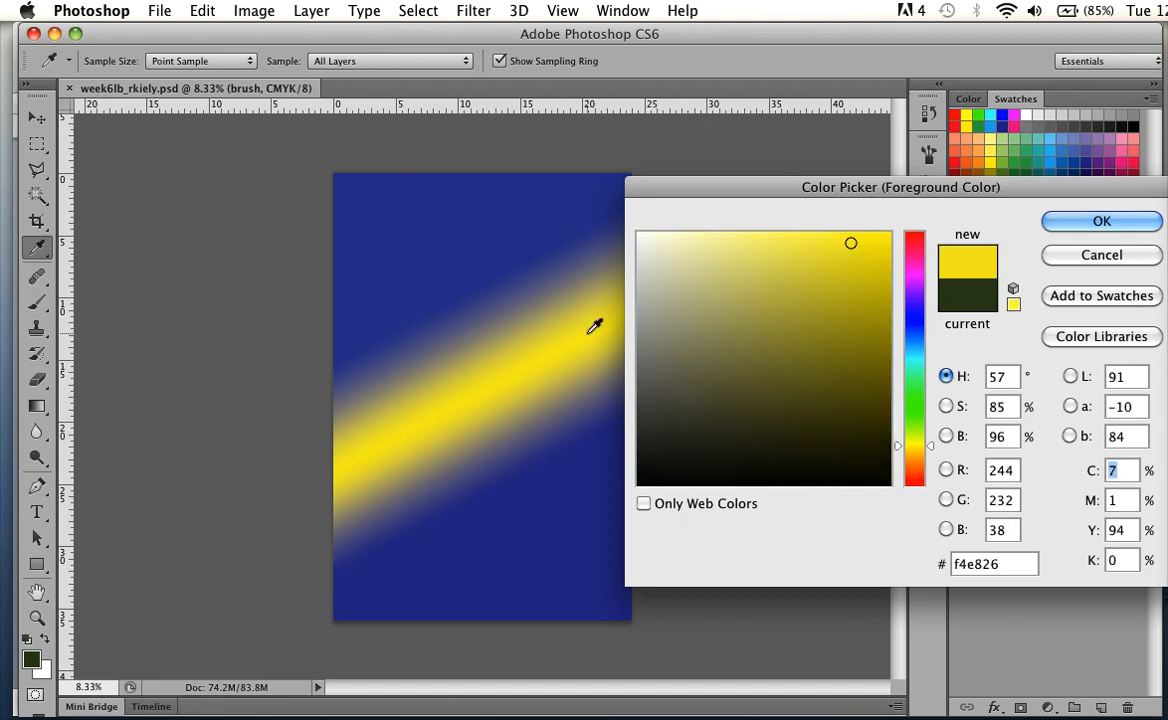
pyautogui.click(545, 362)
pyautogui.click(482, 337)
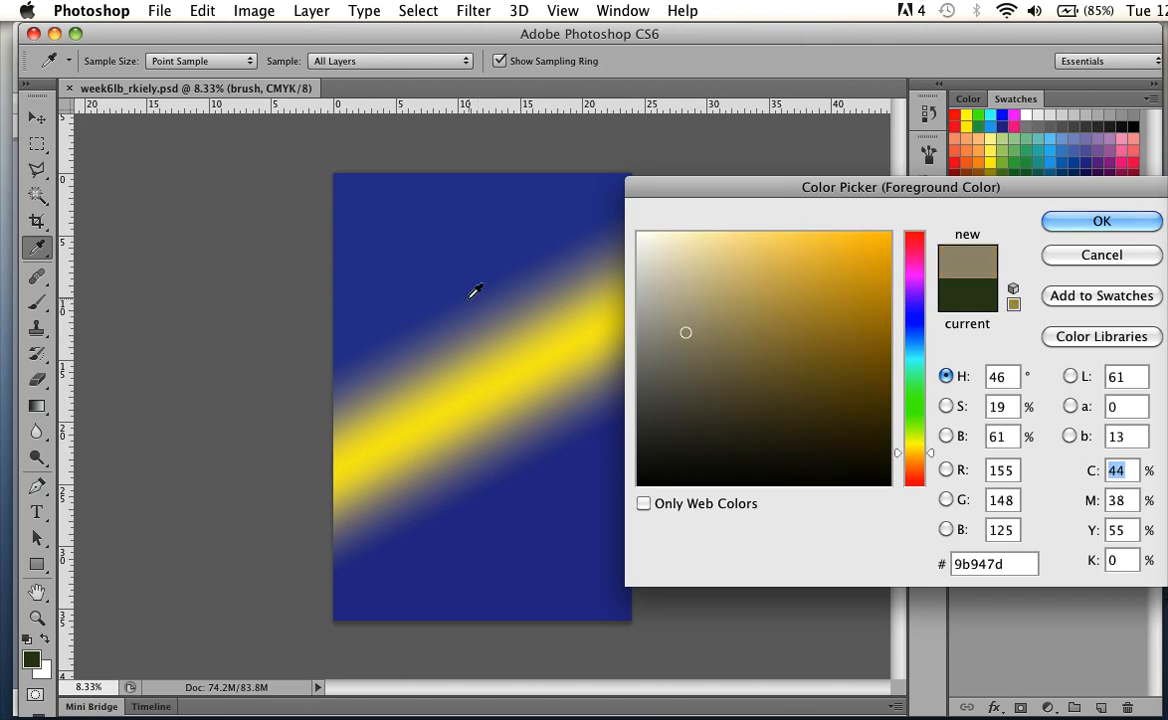
pyautogui.click(468, 298)
pyautogui.click(448, 245)
pyautogui.click(410, 387)
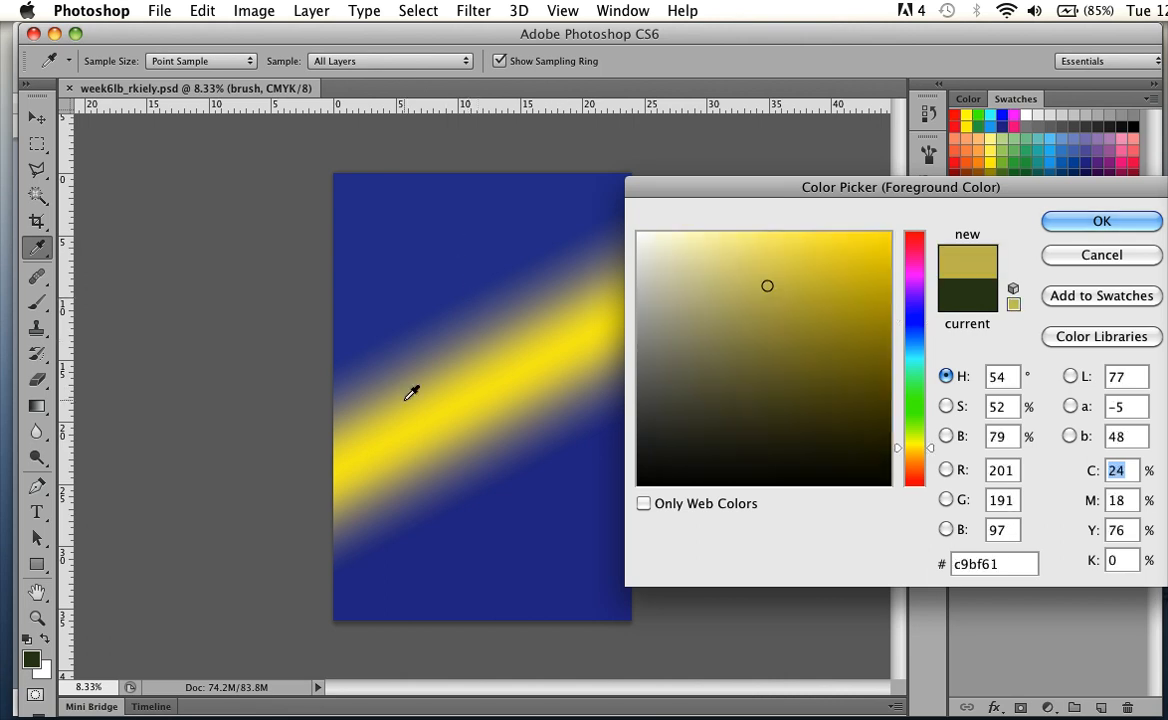
# Sample the dark blue 2c3492 from the background below the yellow band and apply it as the foreground colour.
pyautogui.click(428, 527)
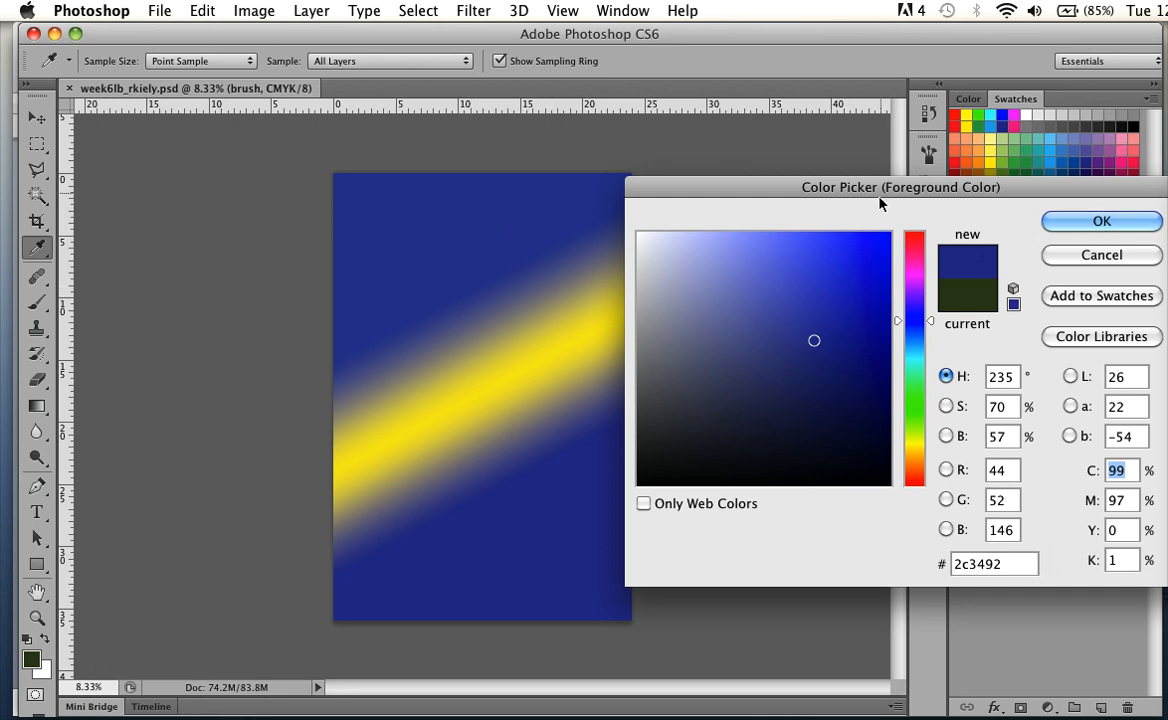
pyautogui.moveTo(881, 185); pyautogui.dragTo(668, 140)
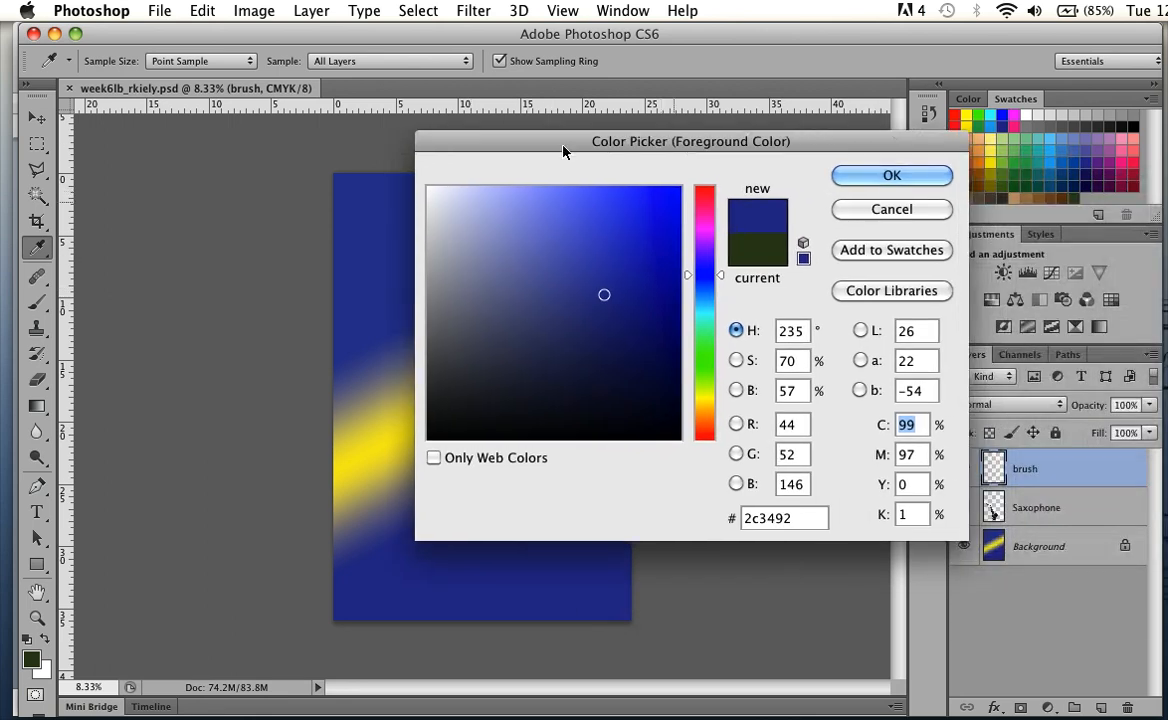
pyautogui.click(845, 177)
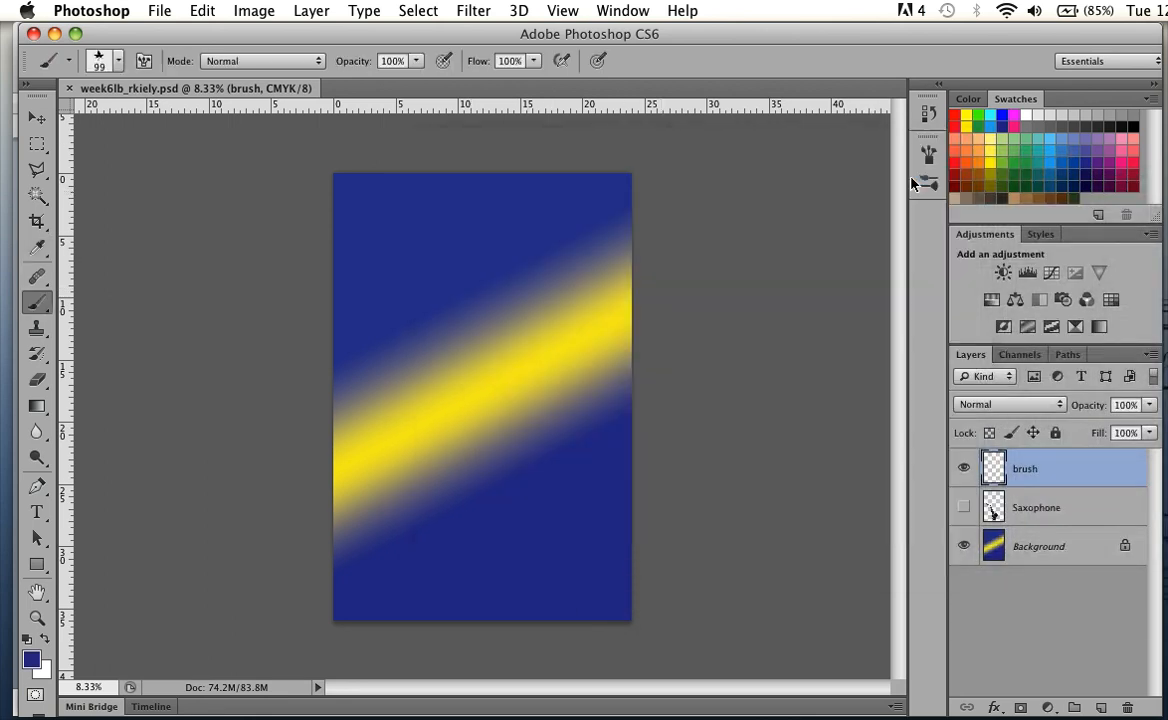
# Activate the Eyedropper tool and view the other tools grouped with it.
pyautogui.click(40, 247)
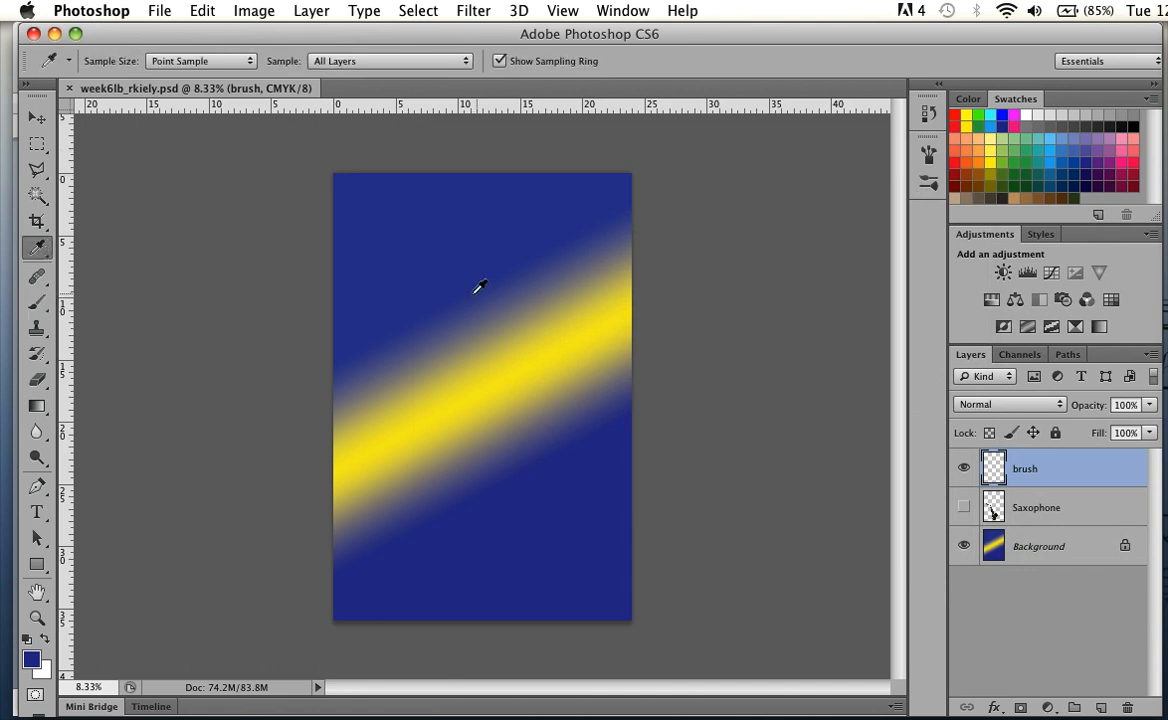
pyautogui.click(44, 254)
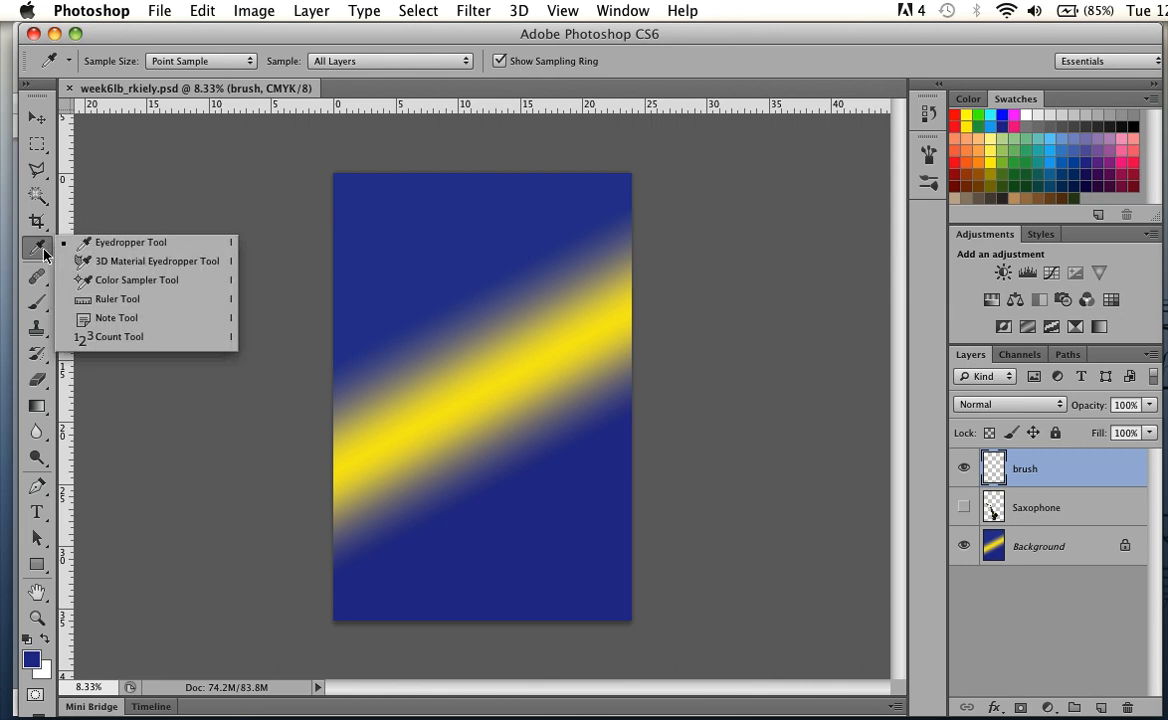
pyautogui.click(44, 254)
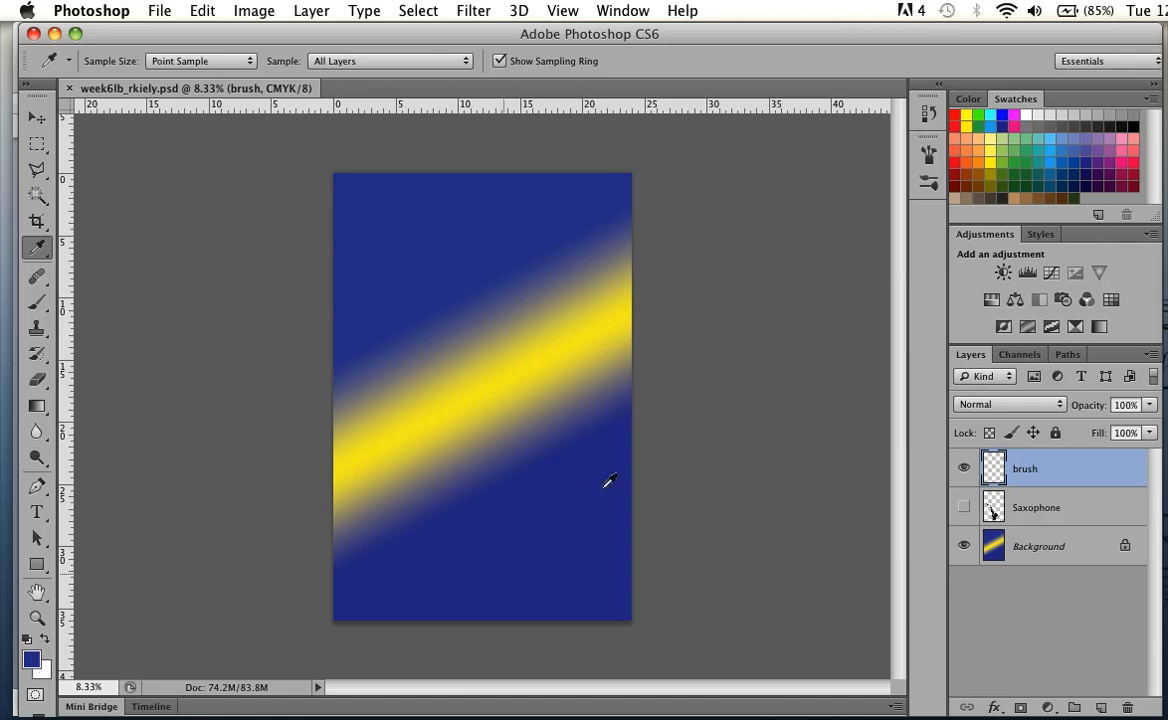
# Add the blue foreground colour as a swatch named fantastic blue and check whether the document needs saving.
pyautogui.click(1098, 215)
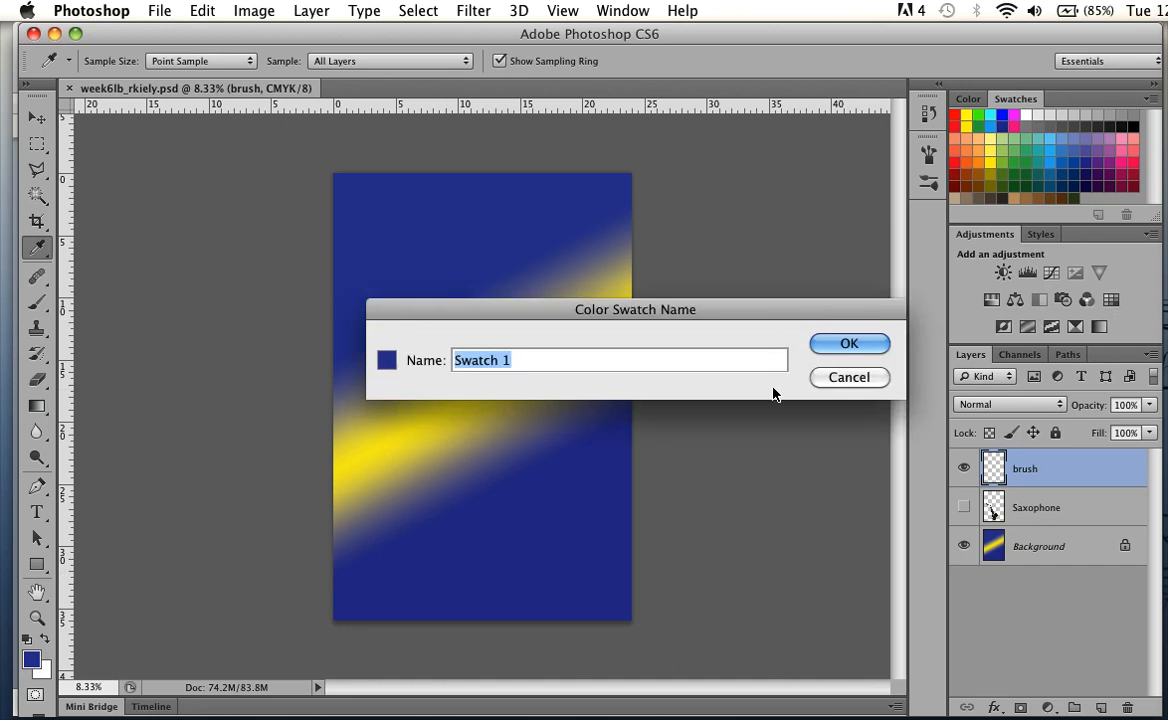
pyautogui.write('fa')
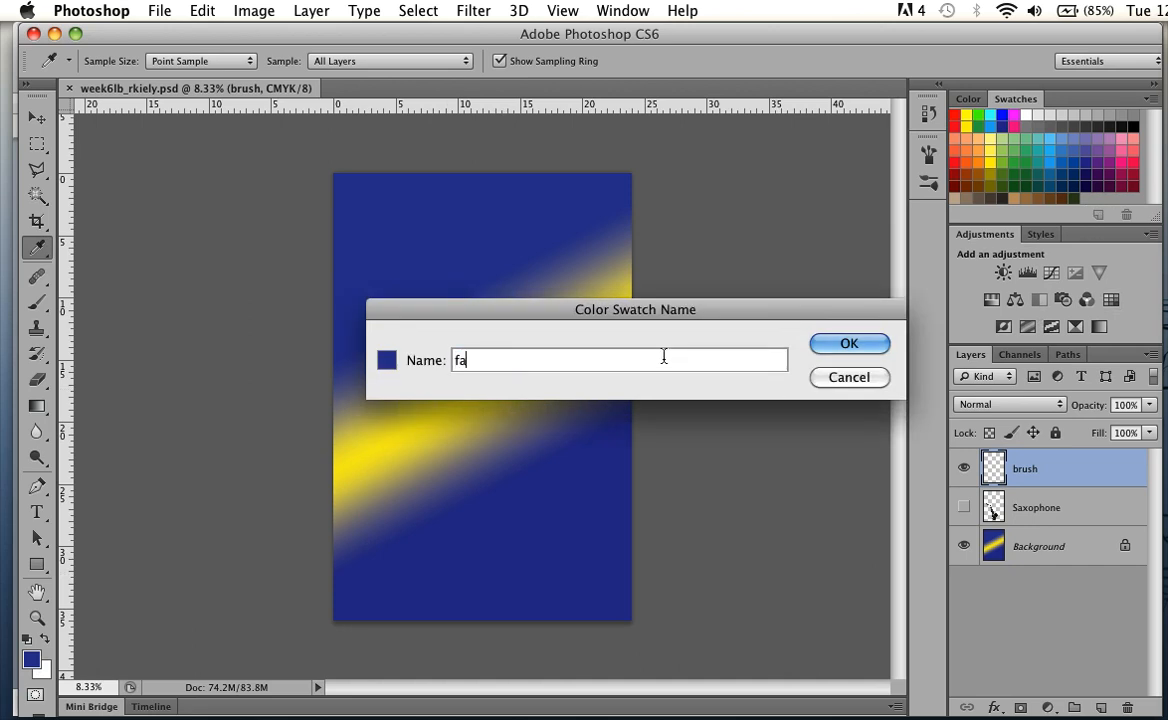
pyautogui.write('ntastic blue')
pyautogui.press('Return')
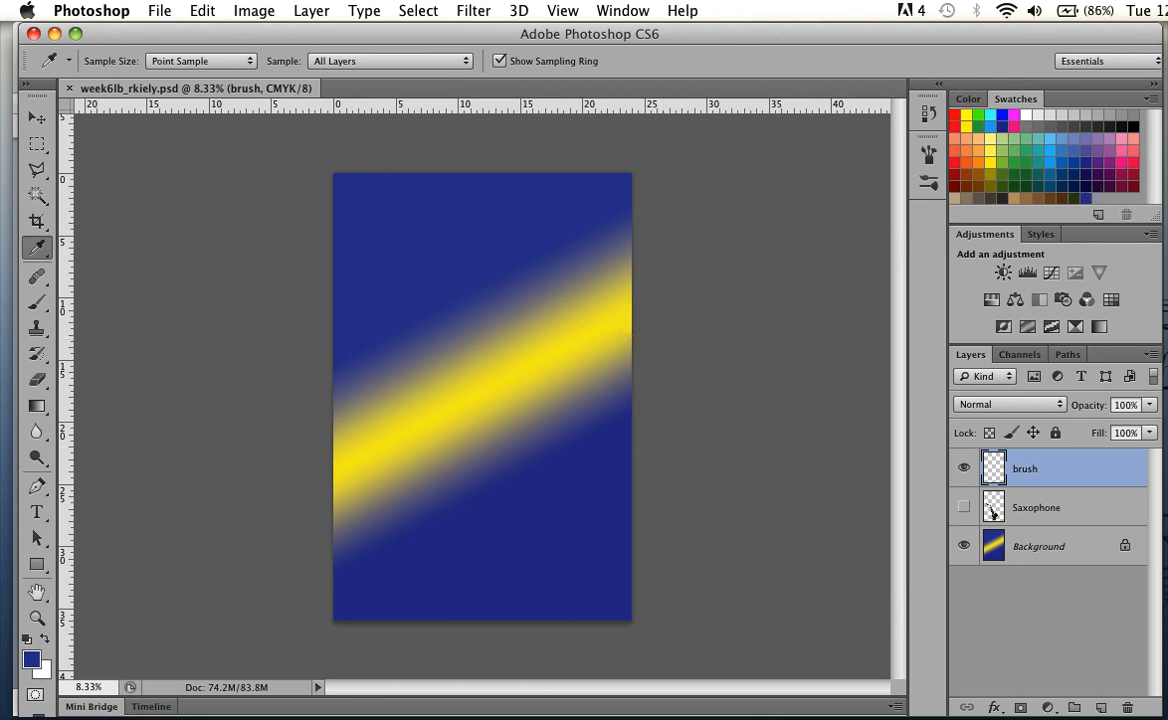
pyautogui.click(157, 12)
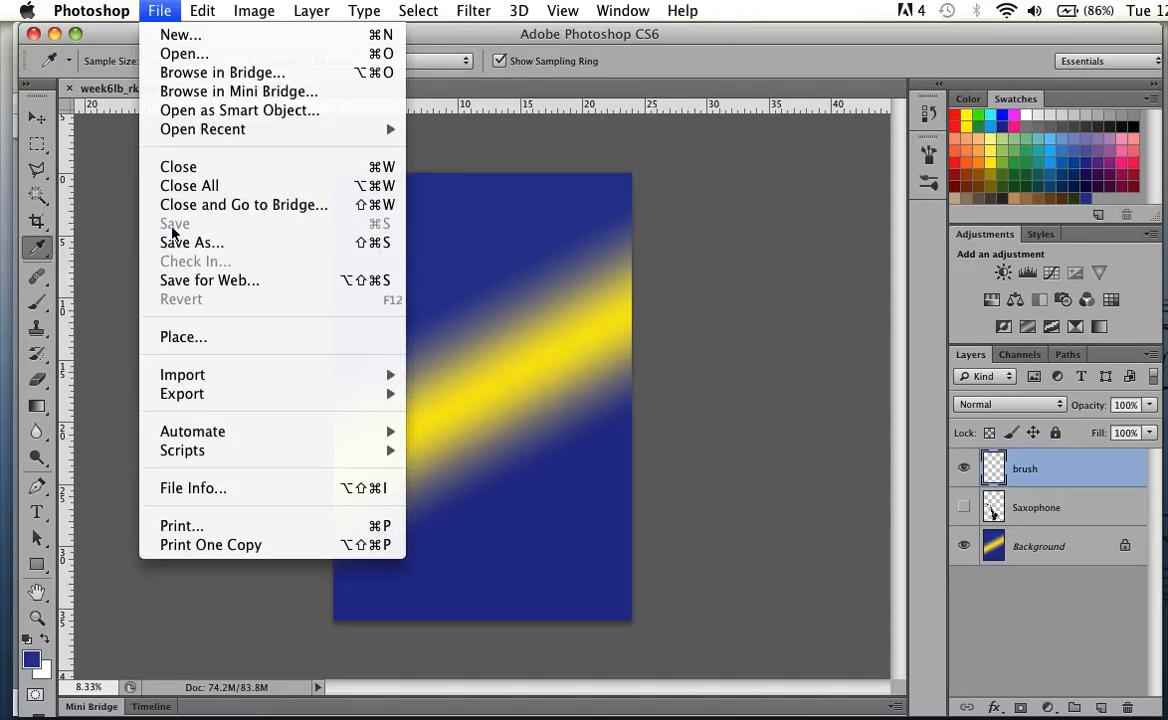
pyautogui.click(703, 121)
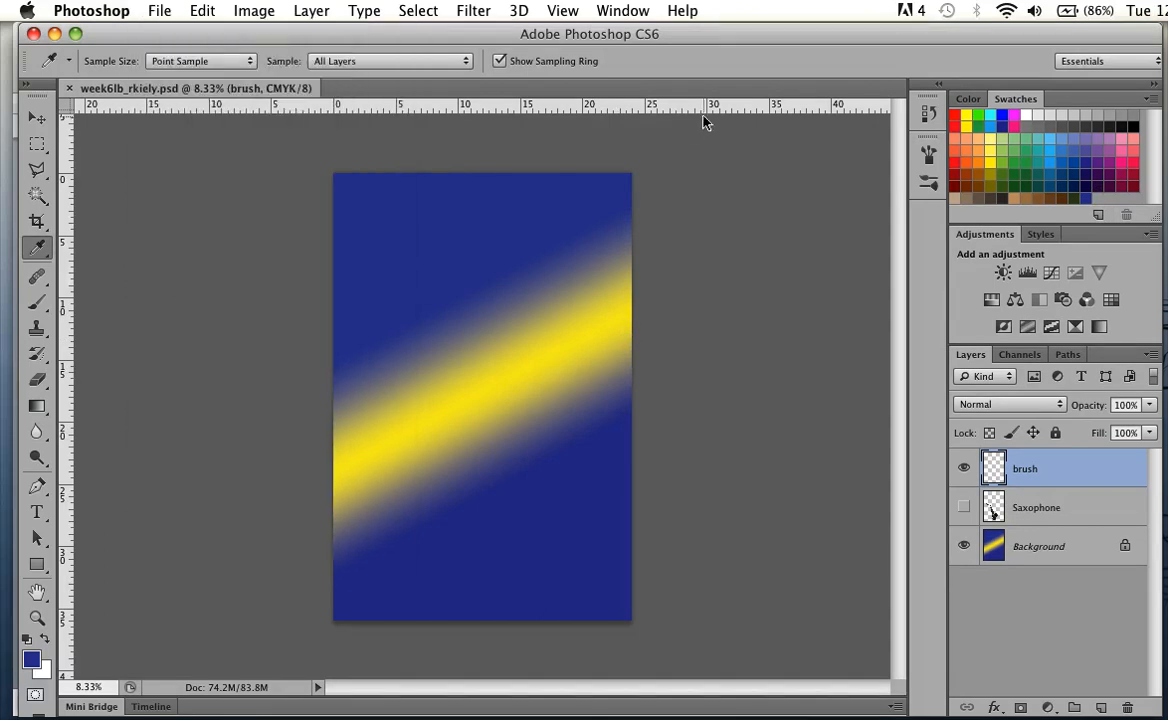